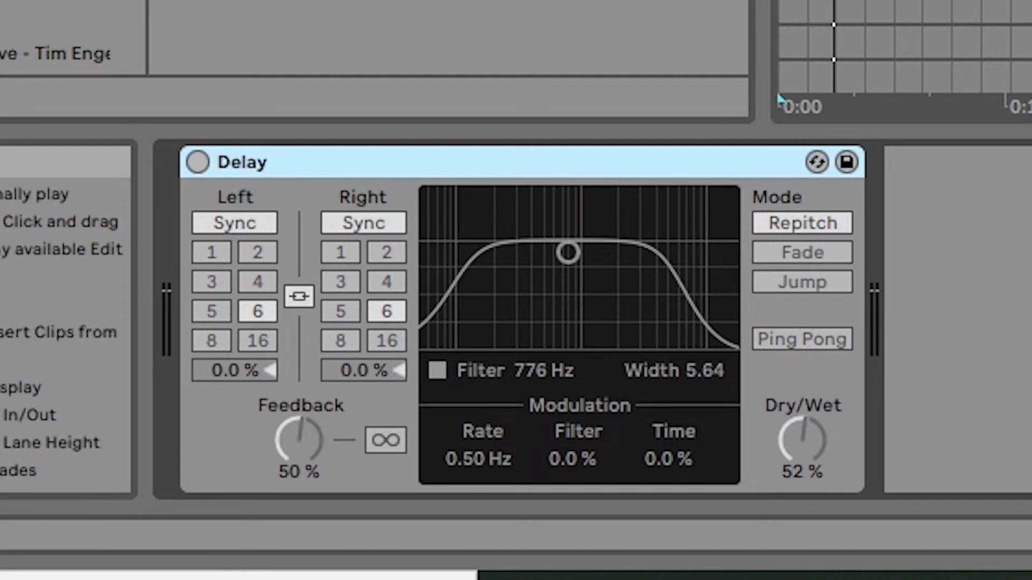
# Step: Set the playback start to 0:00 to audition the dry track, and switch on the Delay device
pyautogui.click(779, 100)
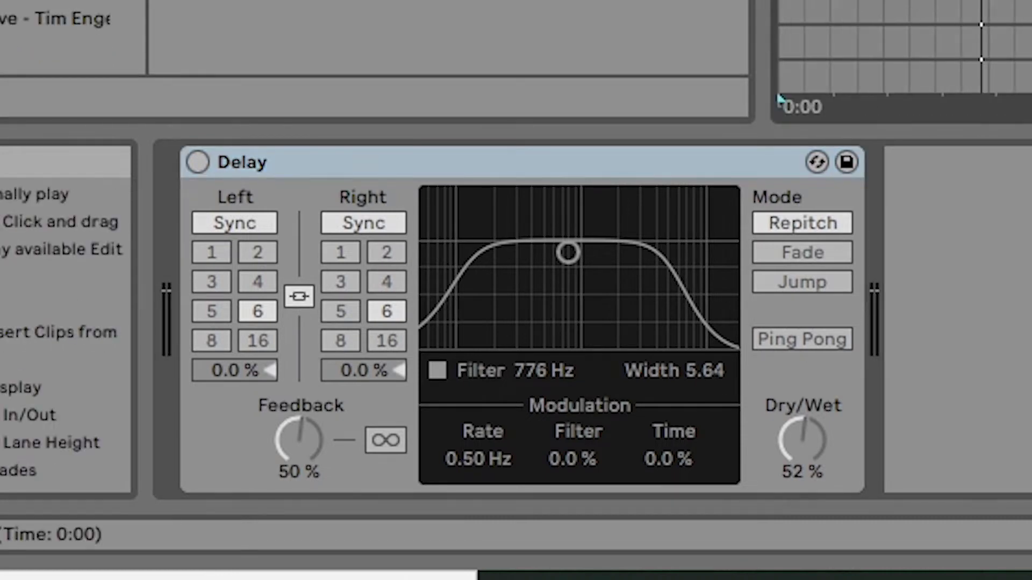
pyautogui.click(779, 99)
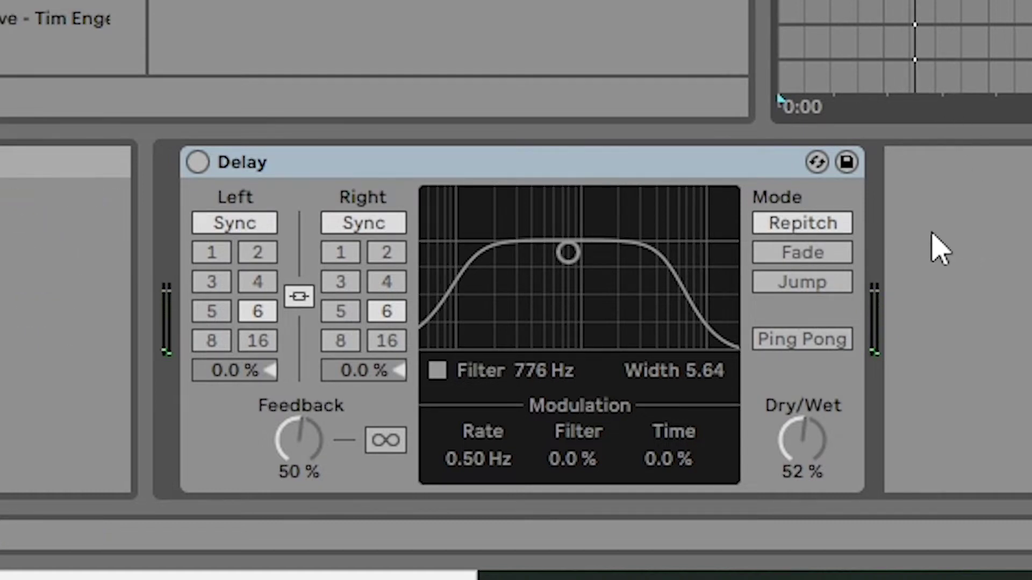
pyautogui.click(197, 162)
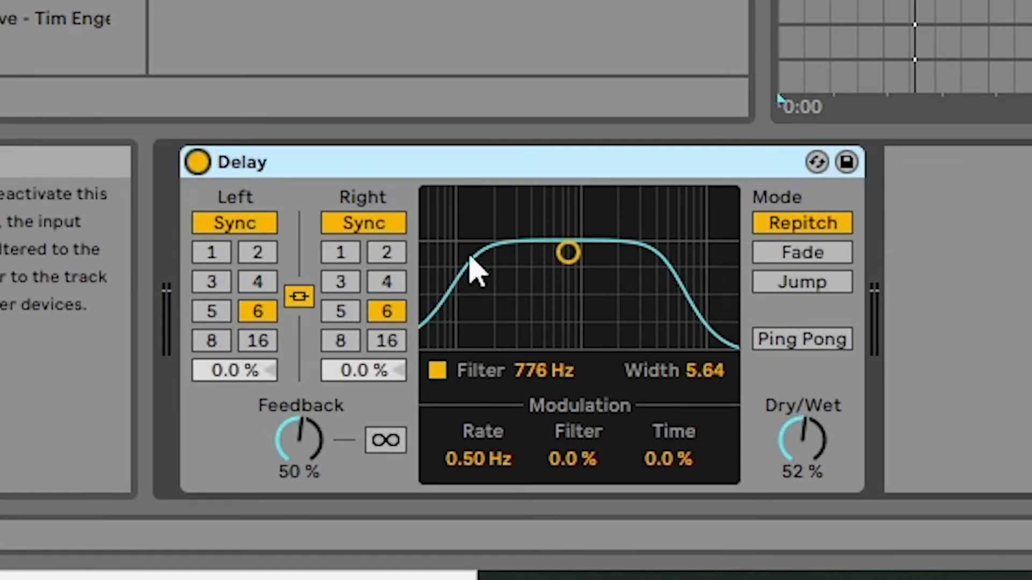
# Step: Lower the Delay's Dry/Wet amount to 0% and play the track, raising the amount to 48%
pyautogui.click(820, 454)
pyautogui.moveTo(815, 459); pyautogui.dragTo(815, 464)
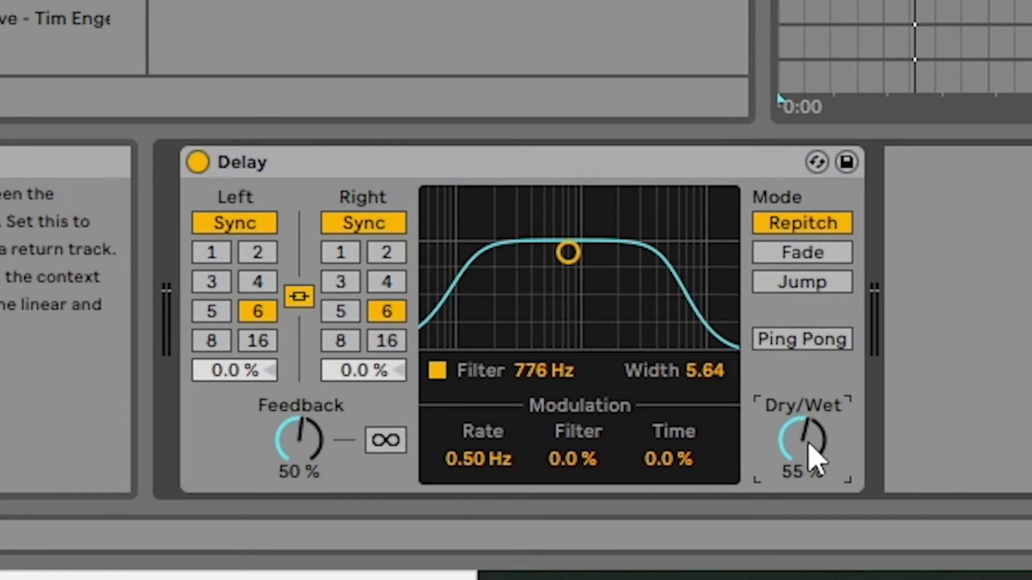
pyautogui.moveTo(815, 459); pyautogui.dragTo(815, 456)
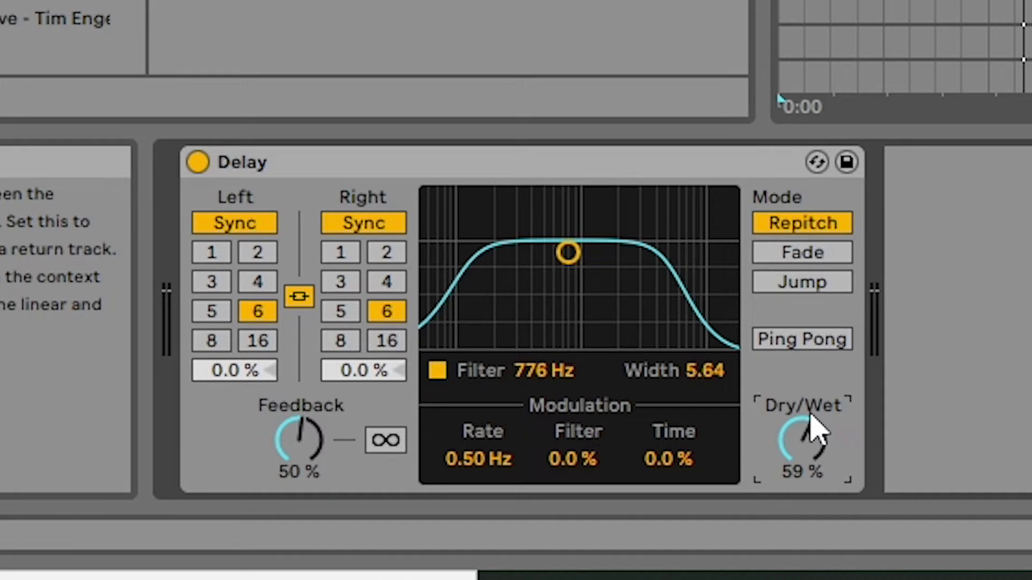
pyautogui.moveTo(809, 415); pyautogui.dragTo(809, 489)
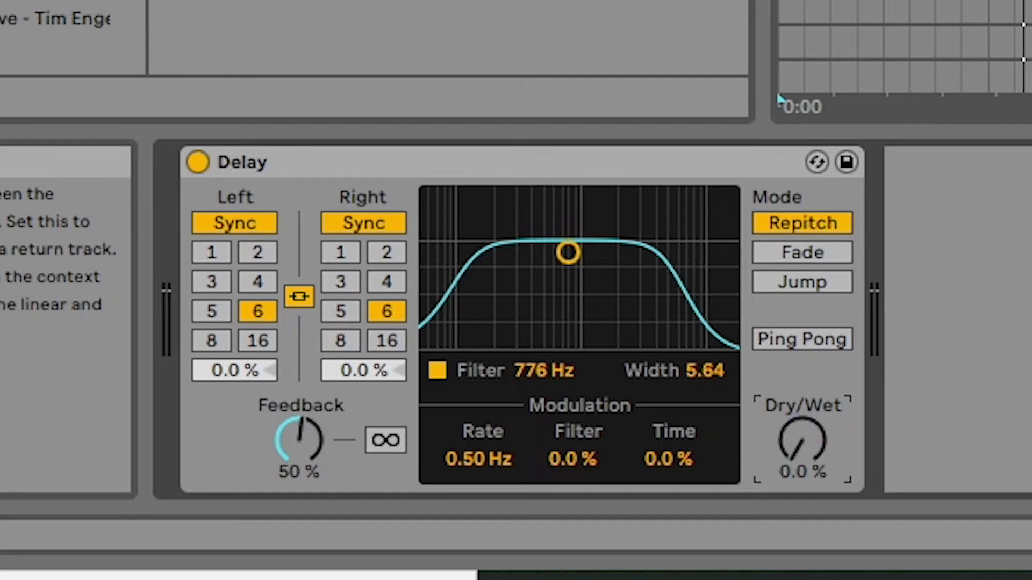
pyautogui.press('space')
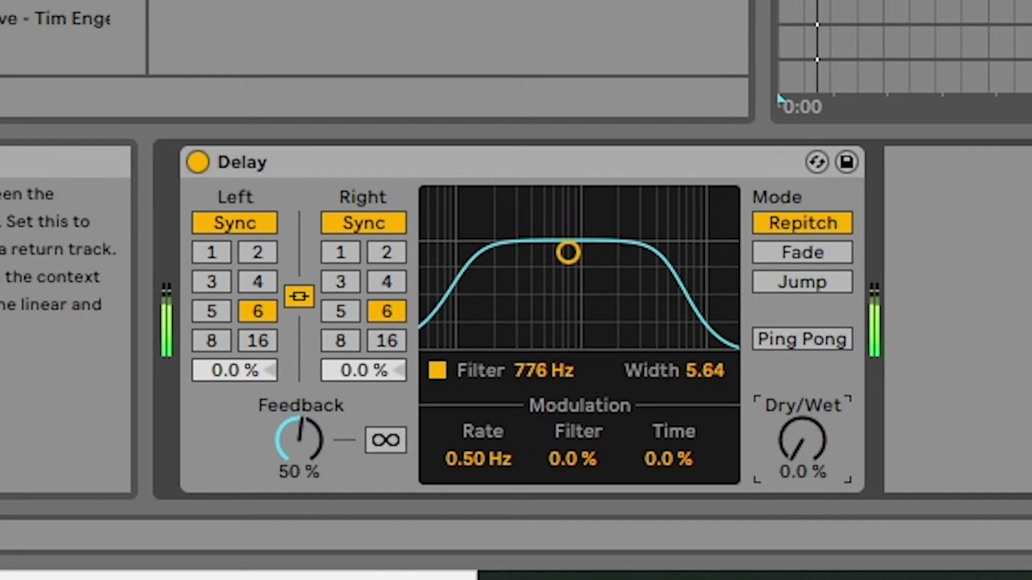
pyautogui.moveTo(803, 441); pyautogui.dragTo(802, 387)
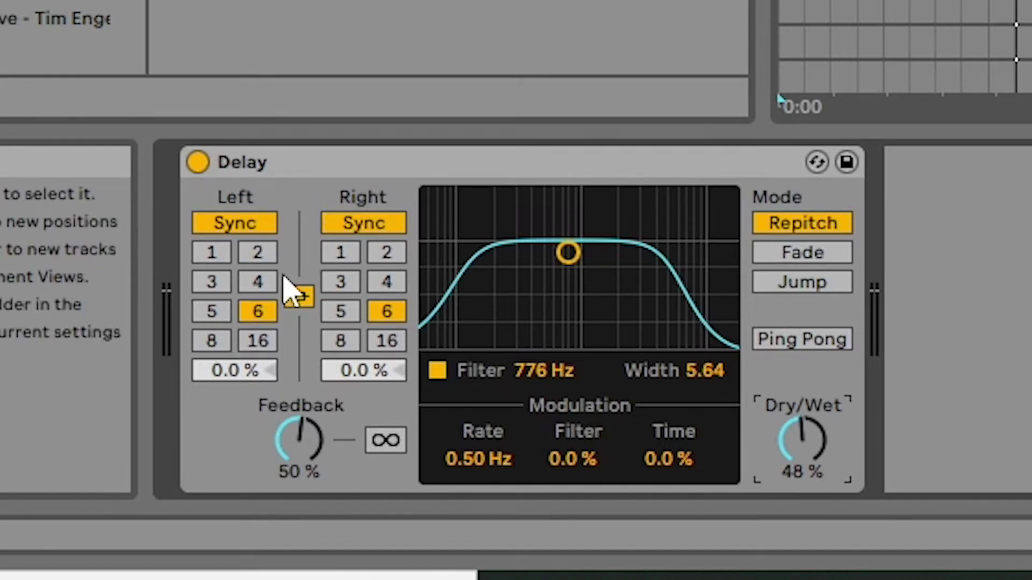
# Step: Switch the linked delay times from tempo sync to milliseconds and back to Sync
pyautogui.click(243, 228)
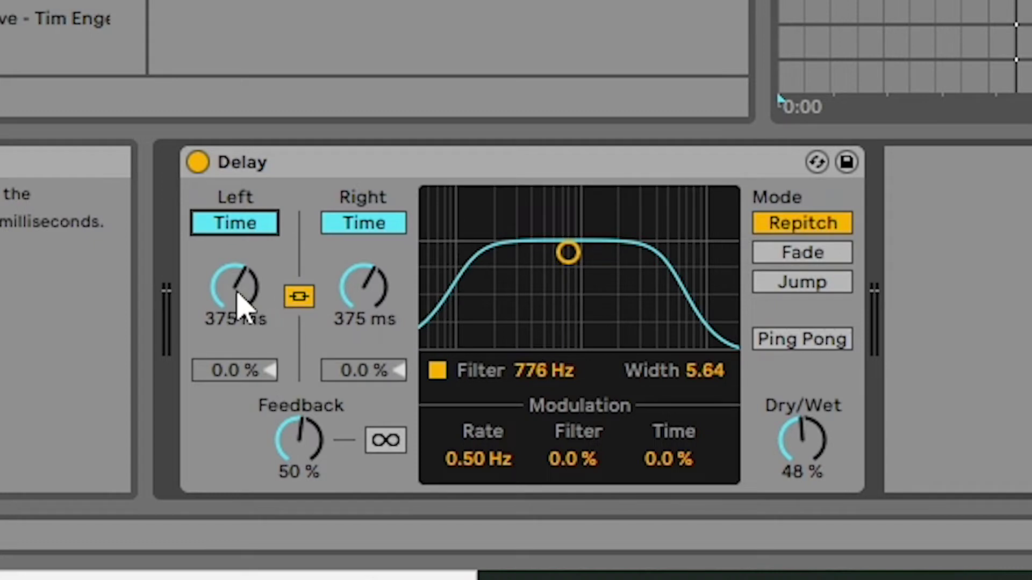
pyautogui.click(253, 226)
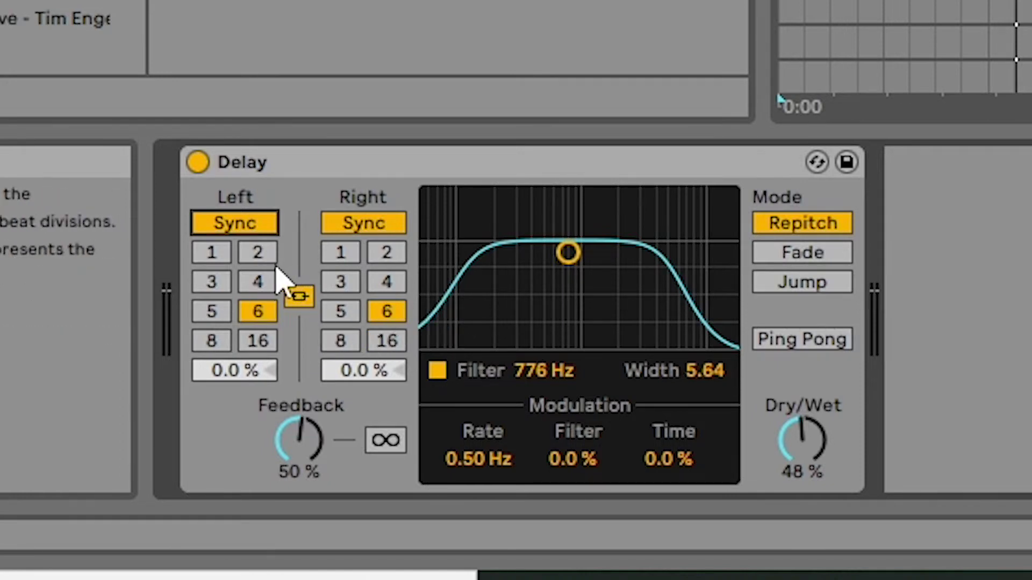
# Step: Play the track in Repitch mode while changing the linked delay between beat divisions 4, 6 and 2
pyautogui.click(260, 282)
pyautogui.click(386, 252)
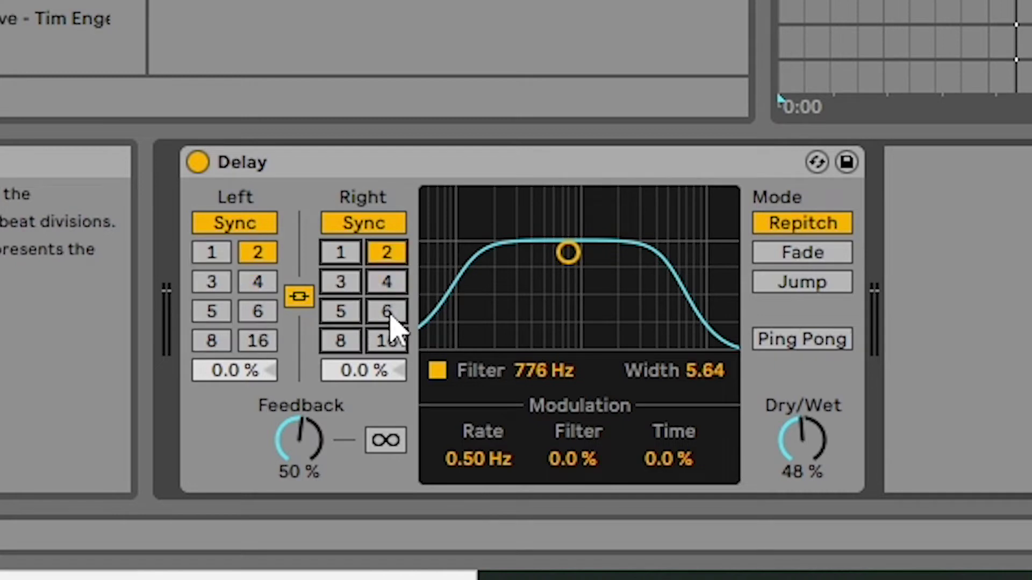
pyautogui.click(388, 287)
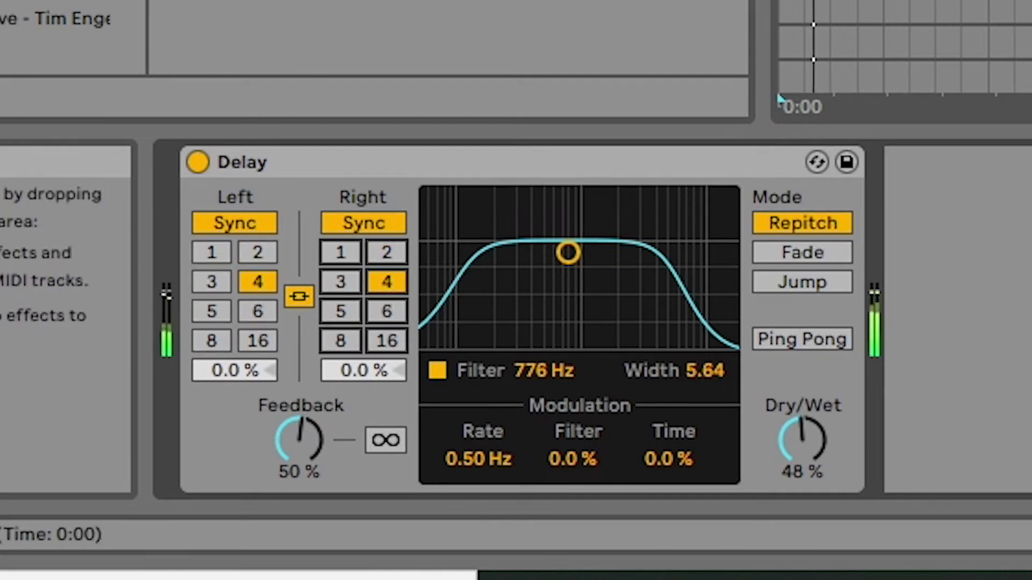
pyautogui.click(394, 316)
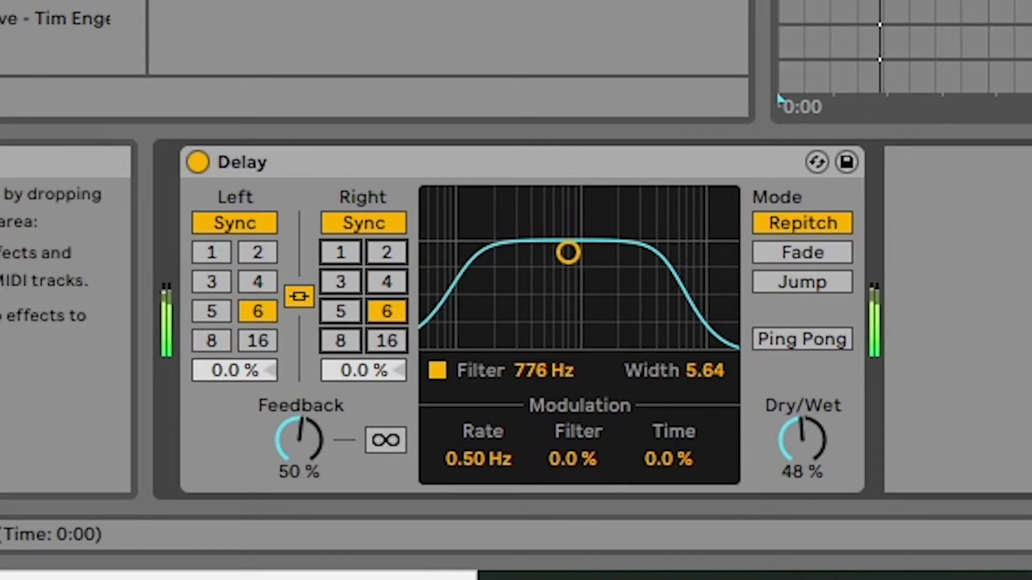
pyautogui.click(395, 253)
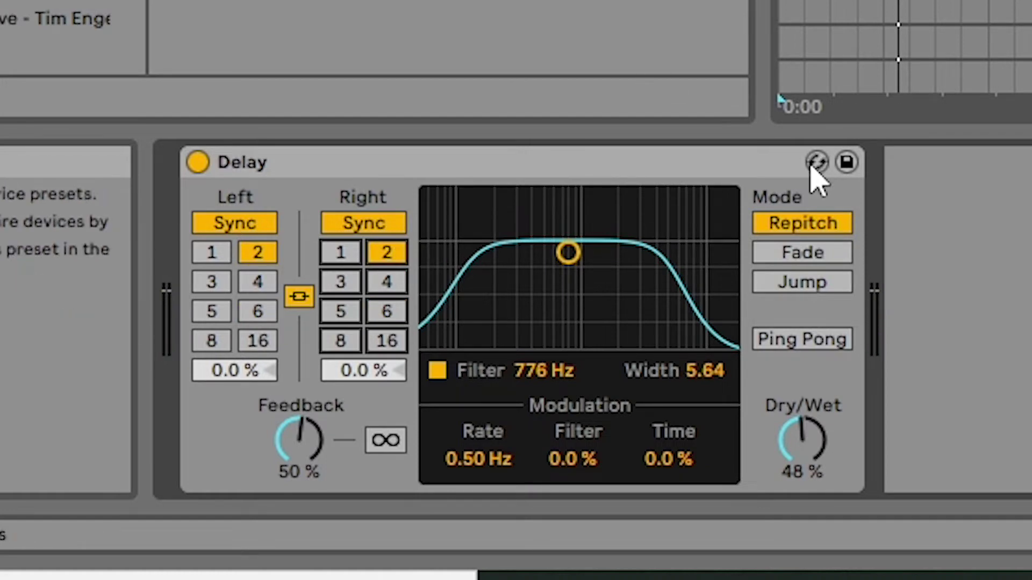
# Step: Alternate the left channel's beat division repeatedly between 4, 6, 2 and 16, ending on 4
pyautogui.click(257, 283)
pyautogui.click(259, 312)
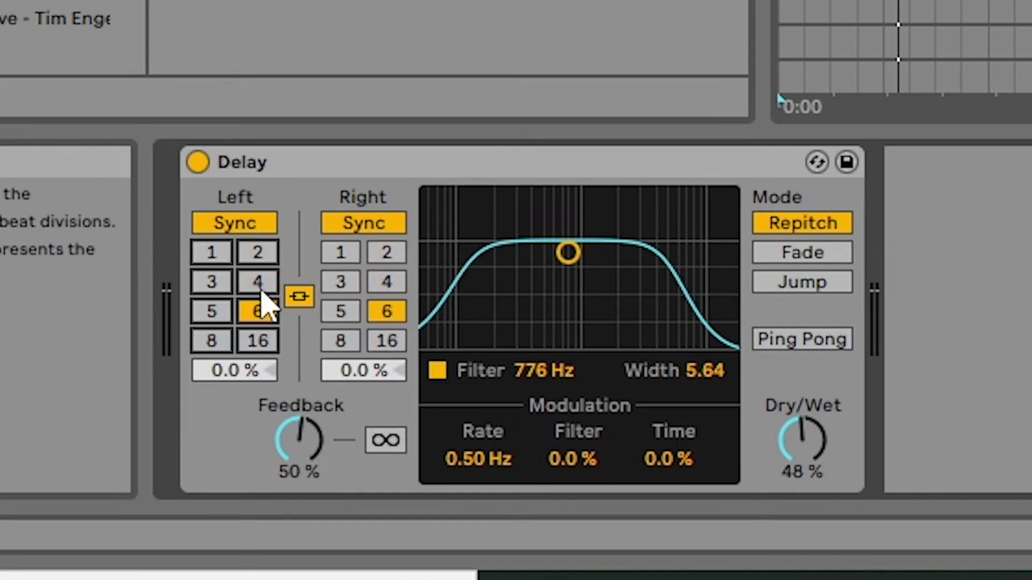
pyautogui.click(259, 281)
pyautogui.click(258, 255)
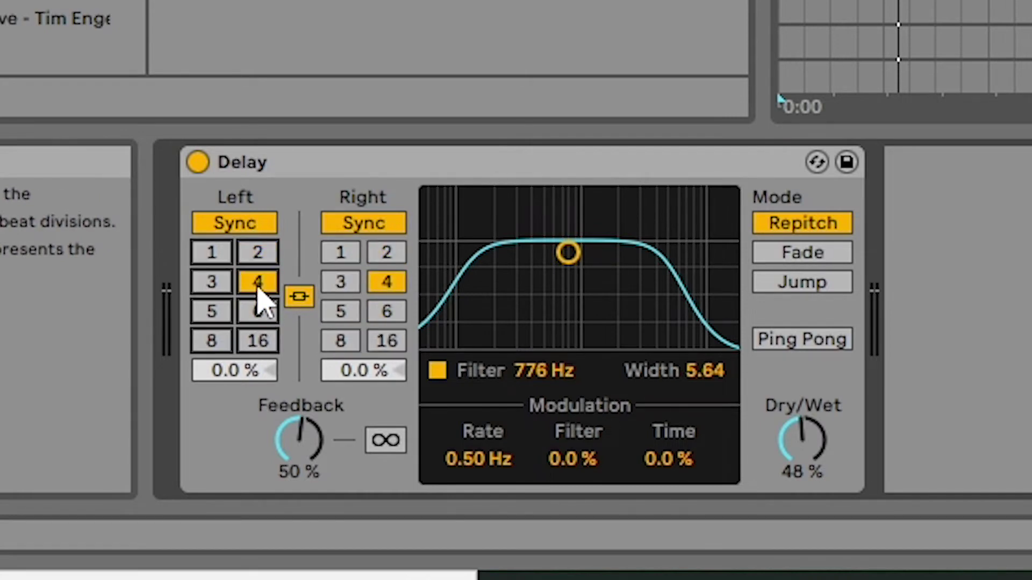
pyautogui.click(267, 314)
pyautogui.click(268, 277)
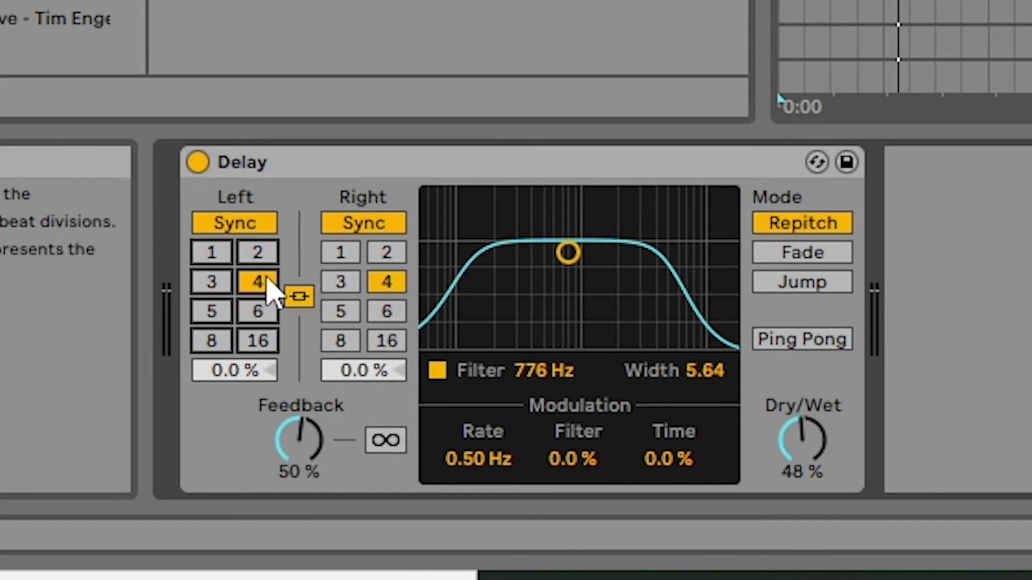
pyautogui.click(263, 344)
pyautogui.click(268, 282)
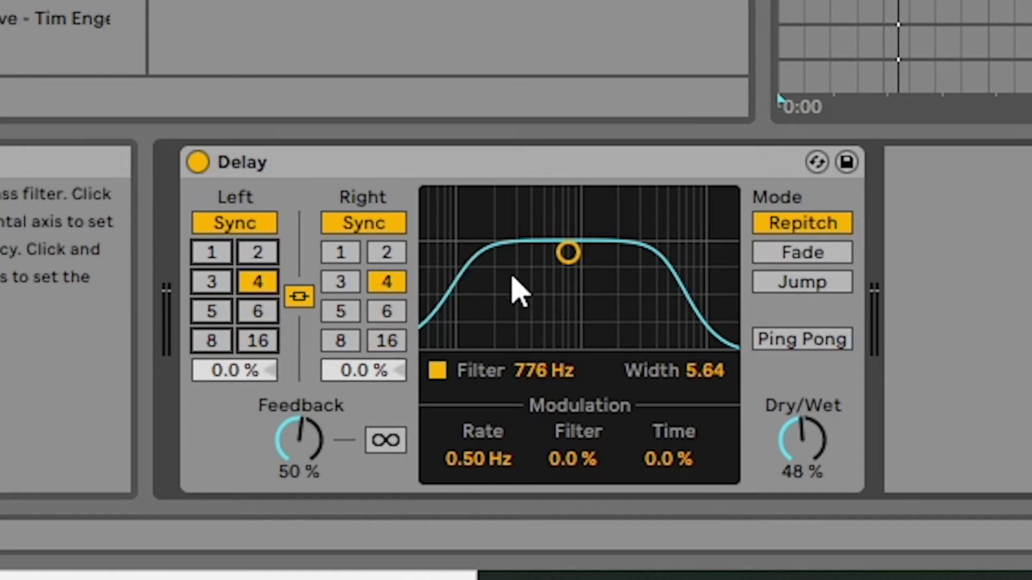
pyautogui.click(258, 317)
pyautogui.click(261, 285)
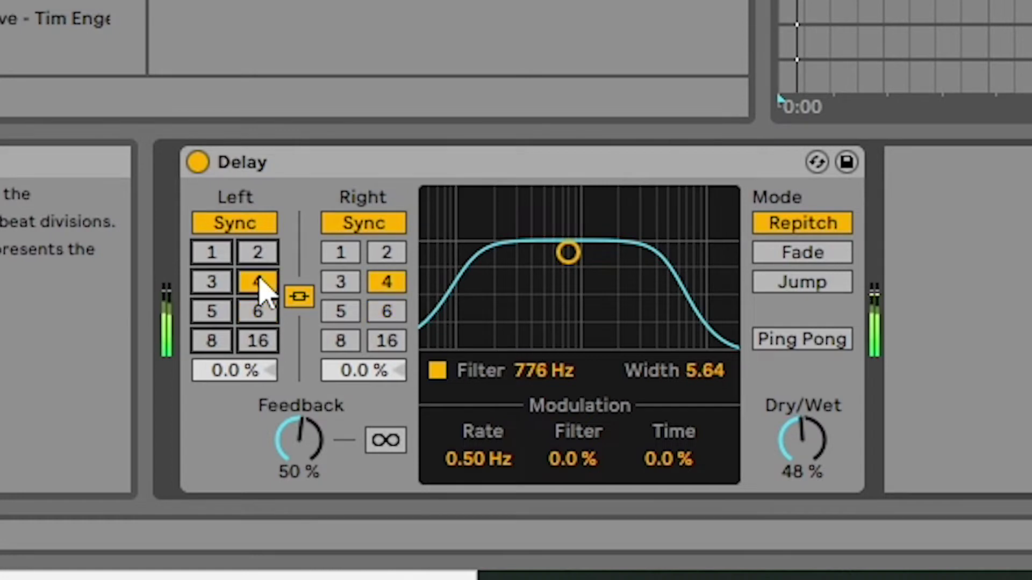
# Step: Audition Repitch mode during playback with left-channel beat divisions 2, 6, 4 and 16, ending on 3
pyautogui.click(261, 258)
pyautogui.click(263, 311)
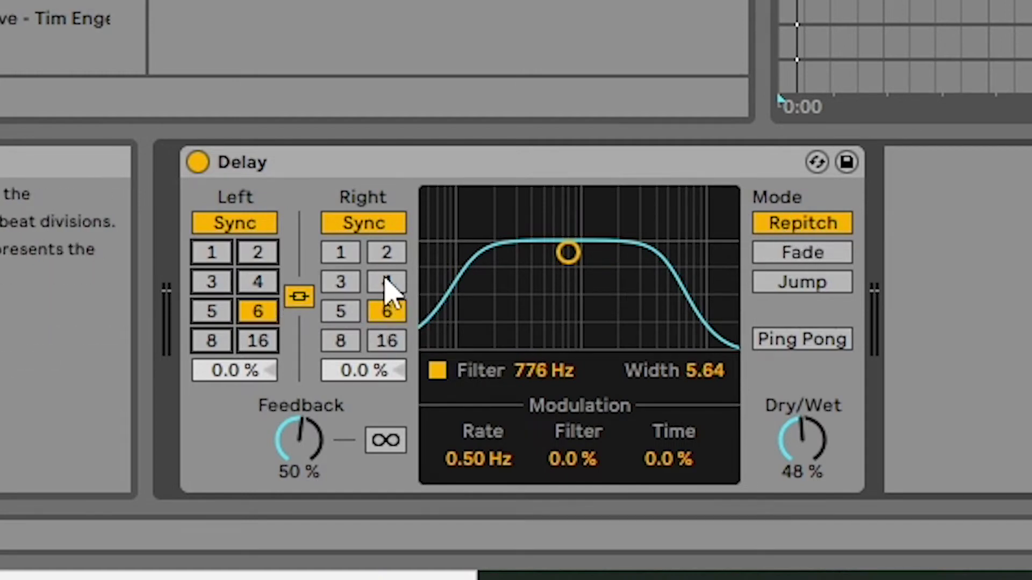
pyautogui.click(259, 285)
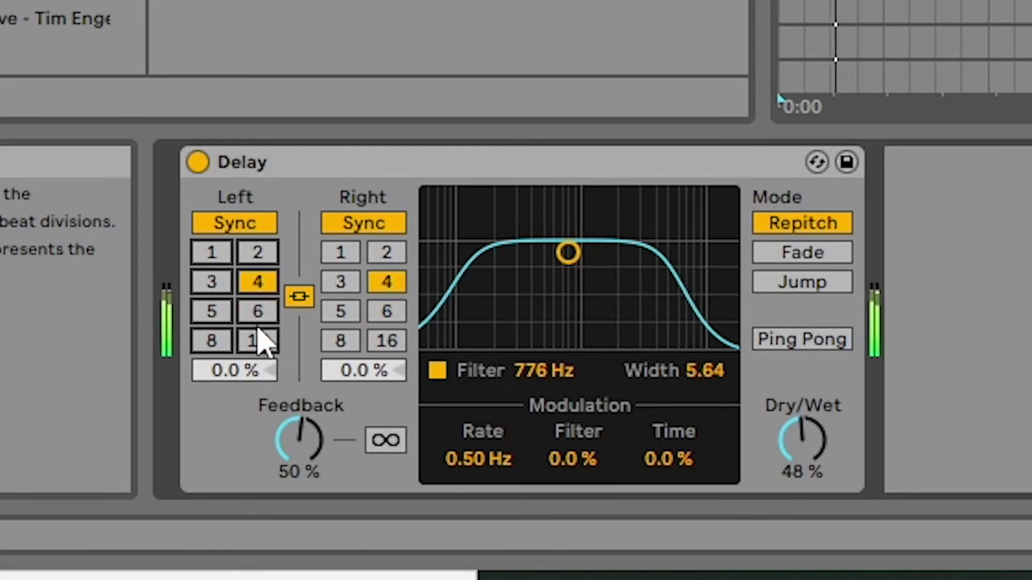
pyautogui.click(262, 342)
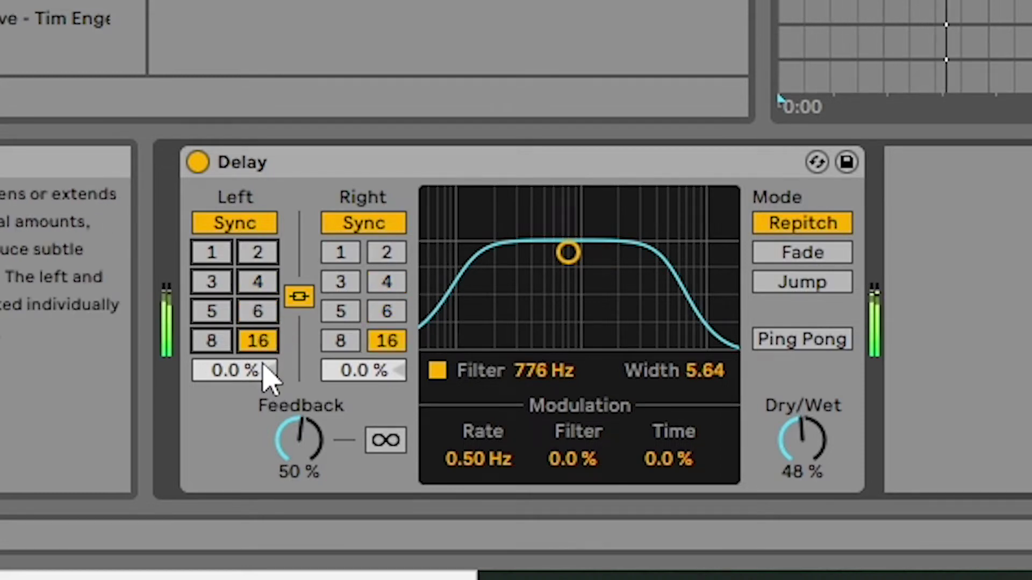
pyautogui.click(228, 280)
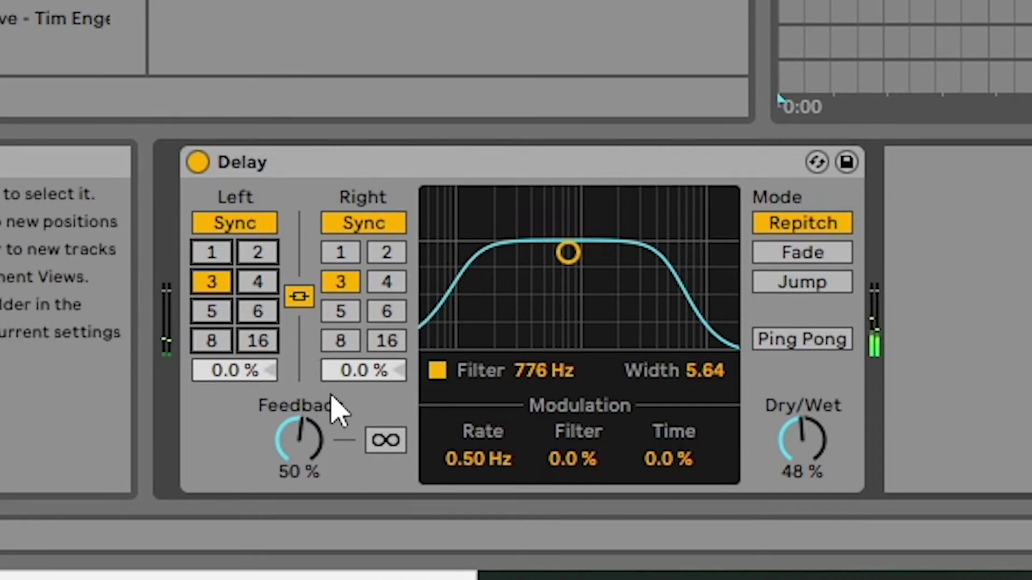
pyautogui.rightClick(388, 291)
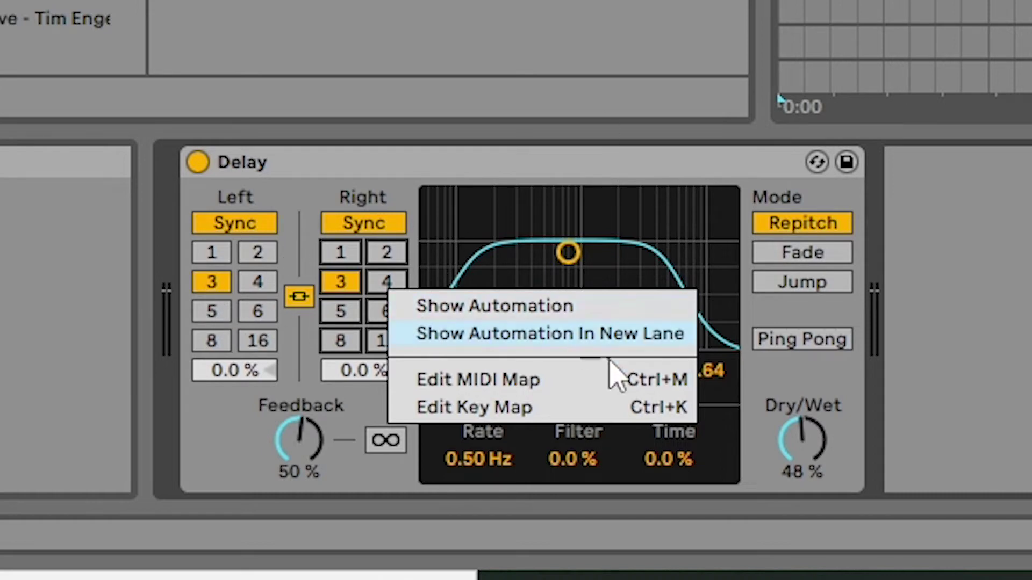
pyautogui.click(540, 172)
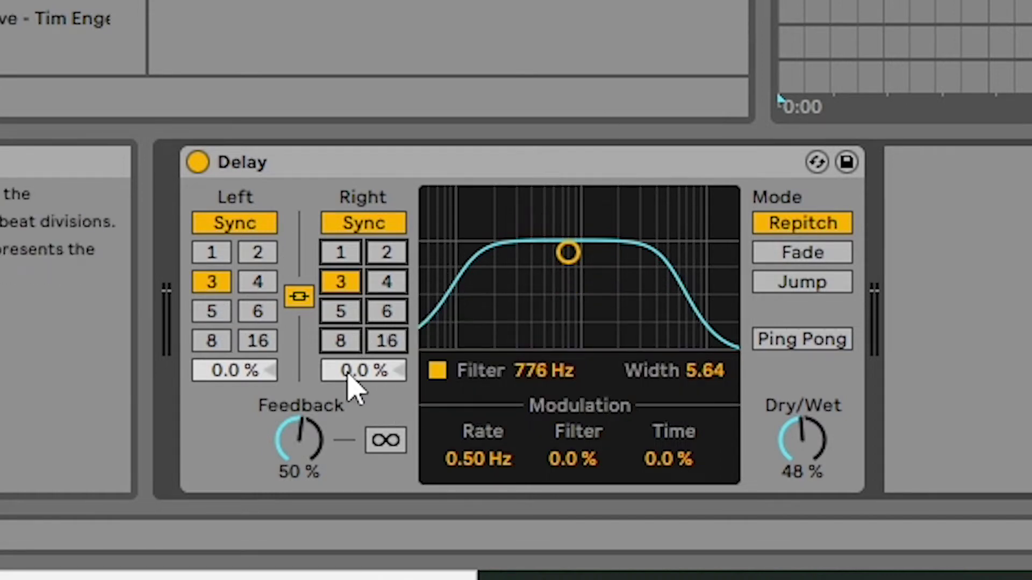
# Step: Change the delay mode to Fade and audition linked beat divisions 6, 4 and 2, ending on 5
pyautogui.click(792, 257)
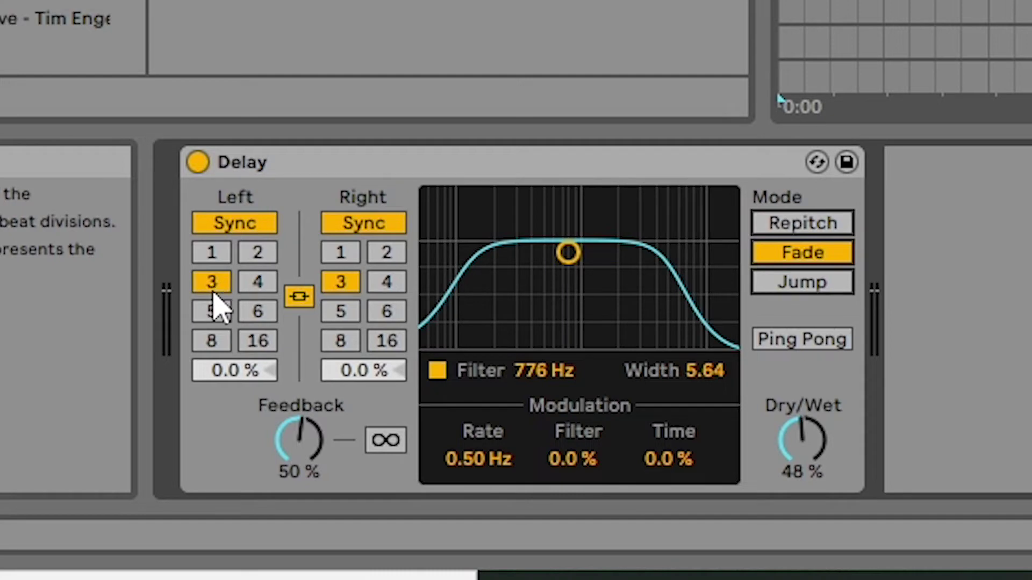
pyautogui.click(377, 317)
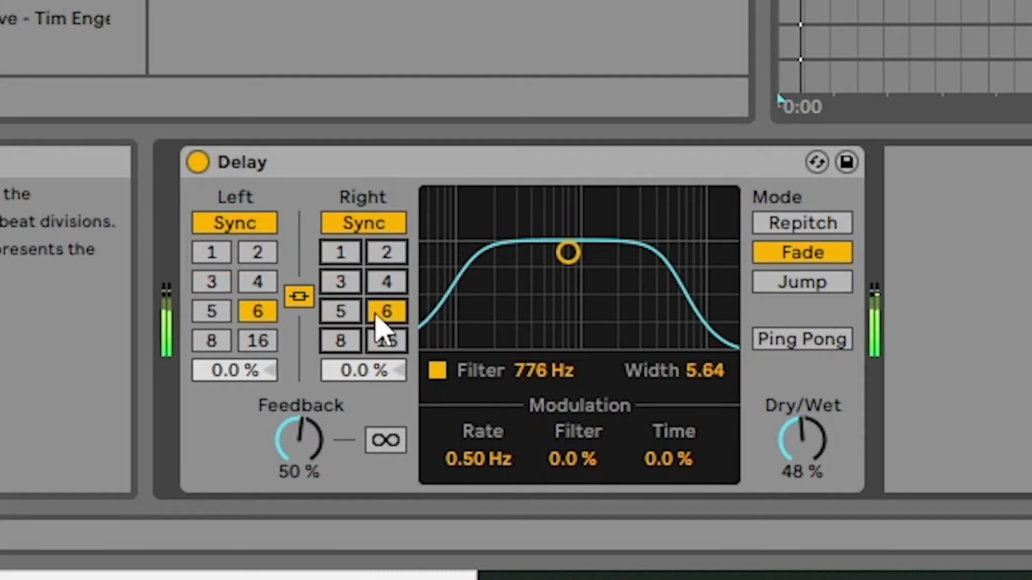
pyautogui.click(383, 287)
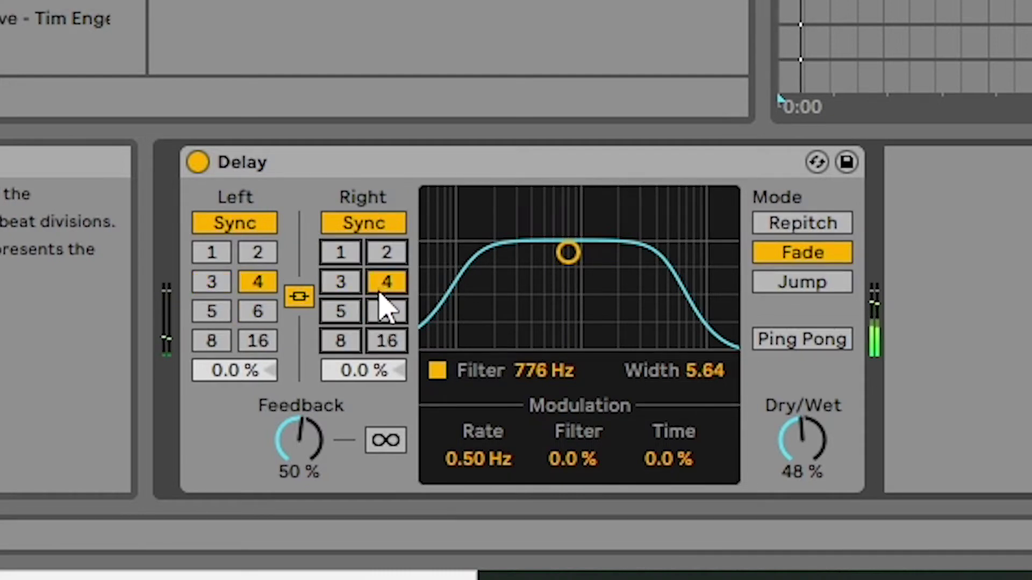
pyautogui.click(259, 314)
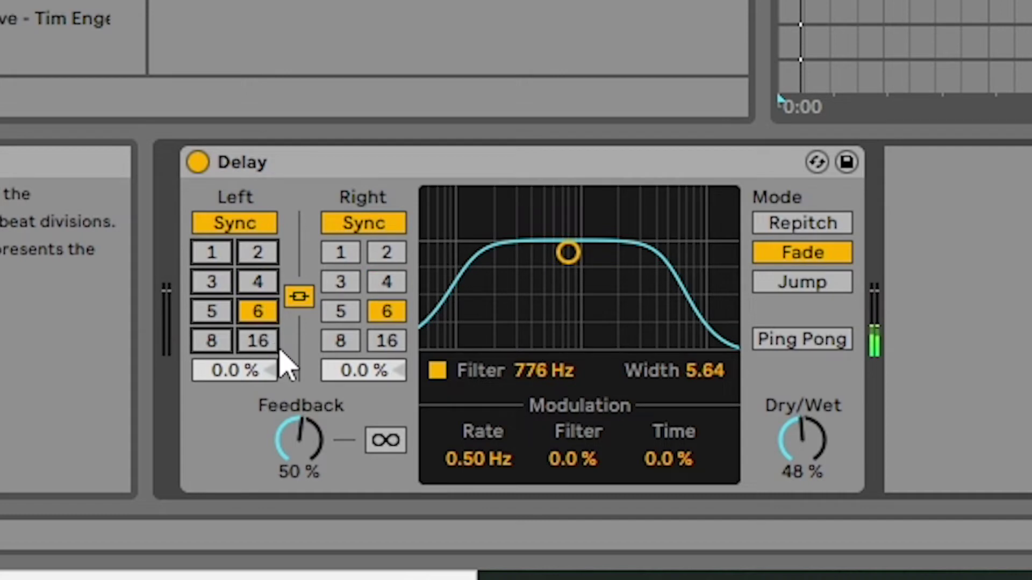
pyautogui.click(376, 260)
pyautogui.click(251, 318)
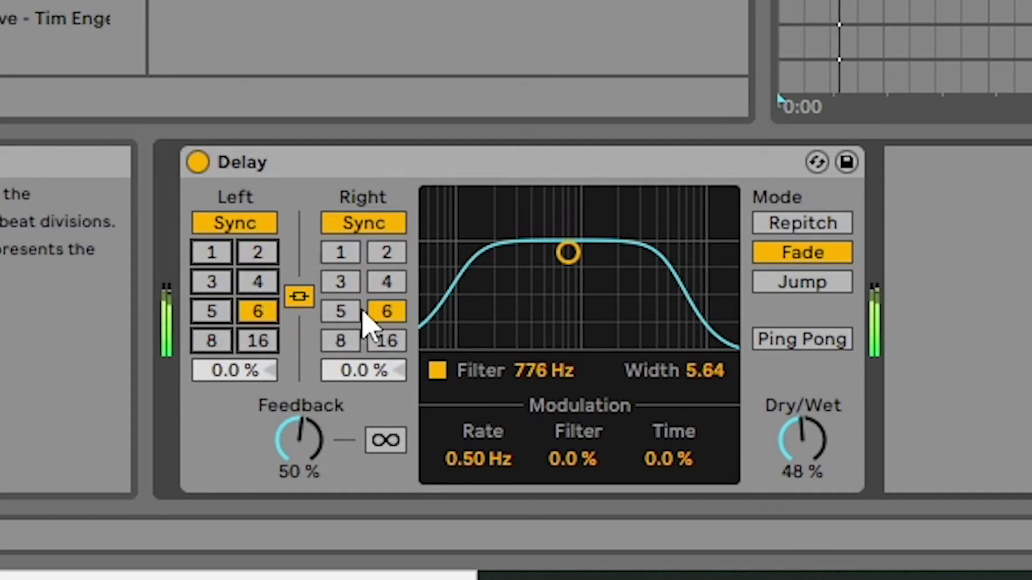
pyautogui.click(387, 291)
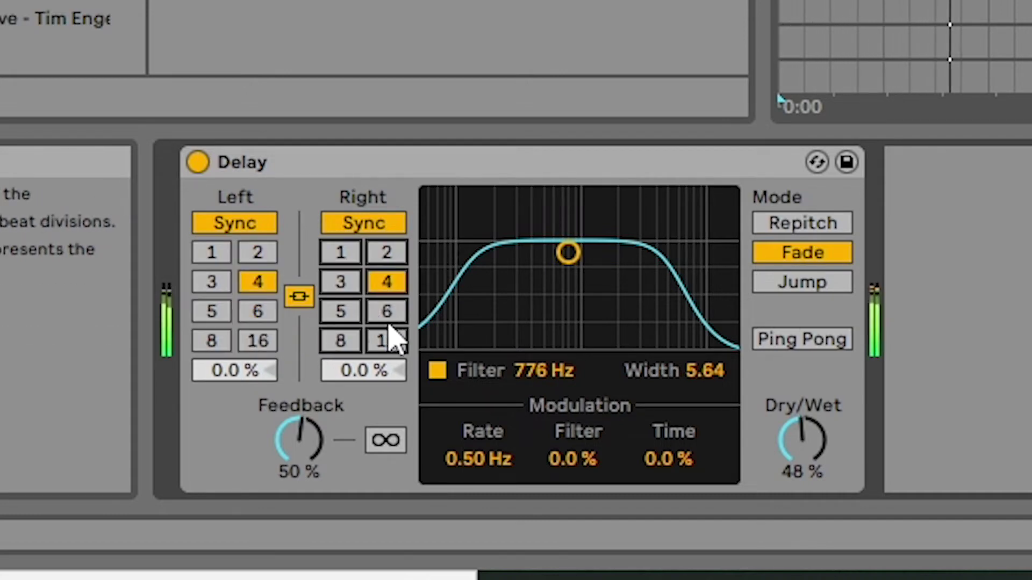
pyautogui.click(388, 257)
pyautogui.click(224, 314)
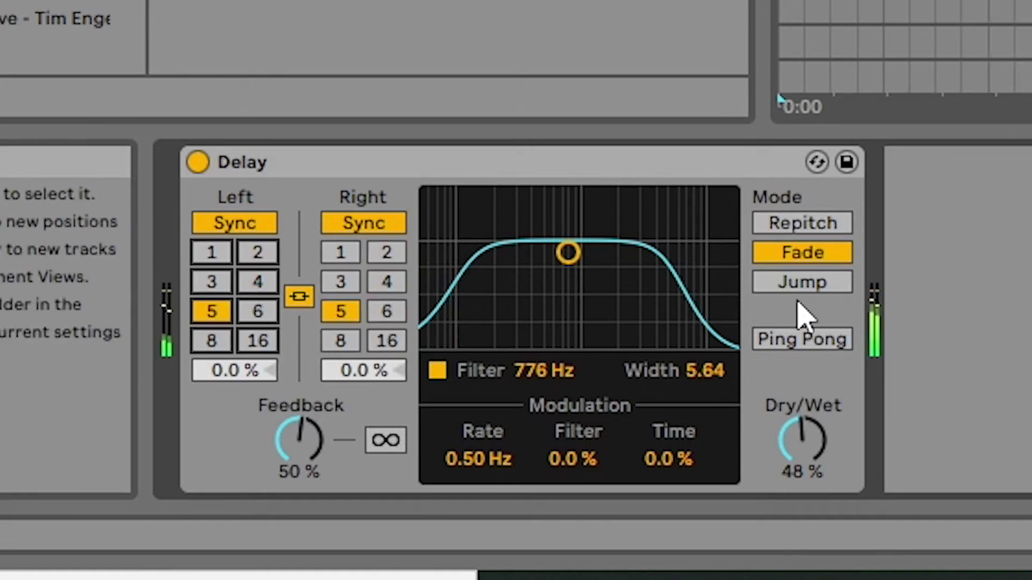
# Step: Change the delay mode to Jump and move the linked beat division through 4 and 6 to 2
pyautogui.click(831, 289)
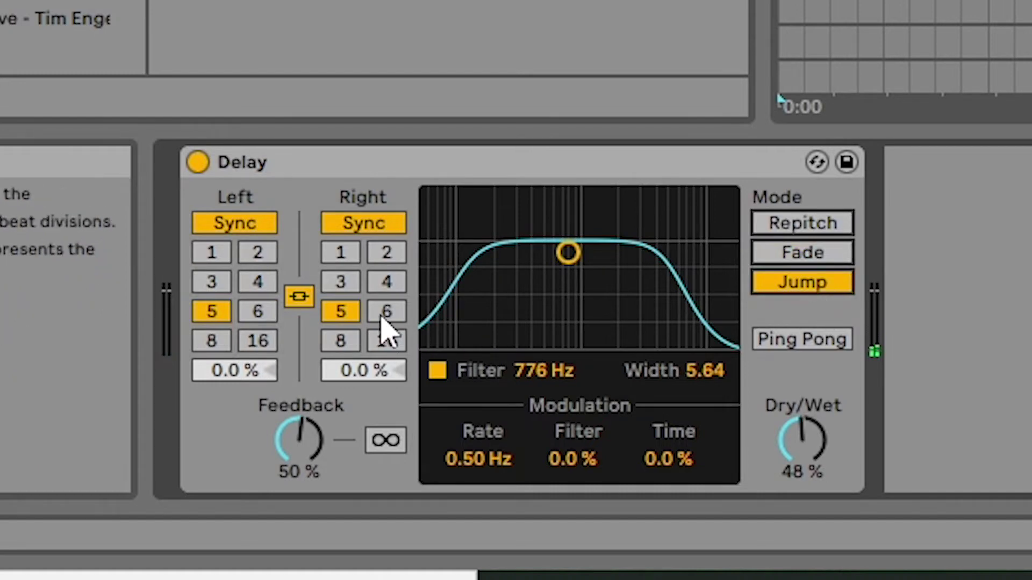
pyautogui.click(385, 288)
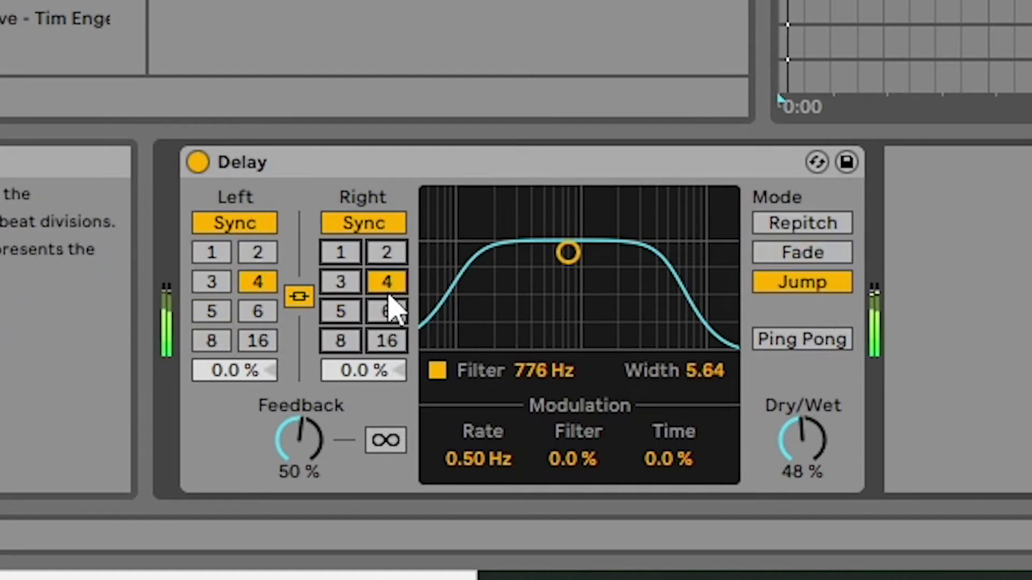
pyautogui.click(391, 313)
pyautogui.click(386, 253)
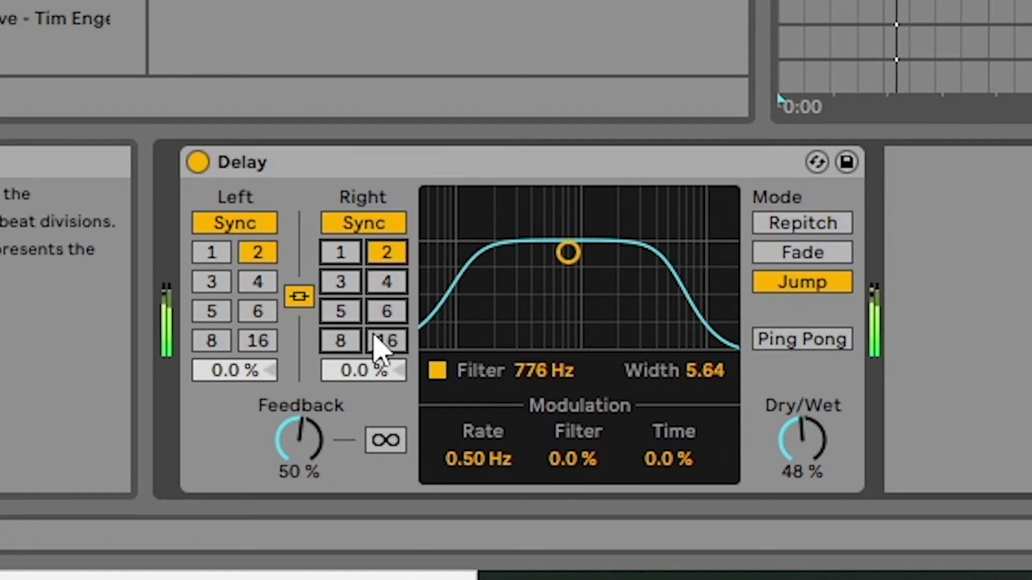
# Step: Audition linked beat divisions 6, 4 and 16 in Jump mode, ending on 4
pyautogui.click(382, 317)
pyautogui.click(401, 282)
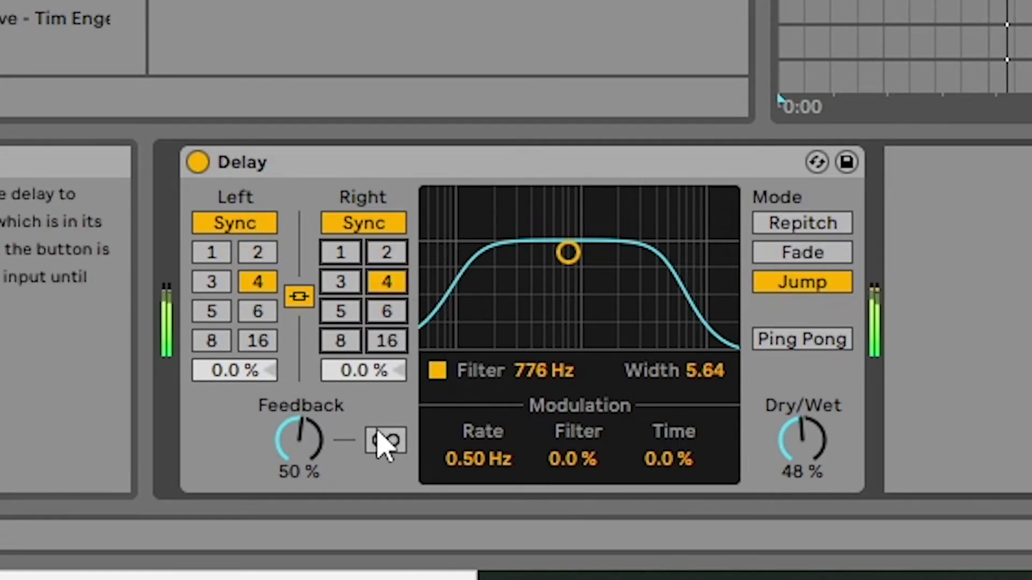
pyautogui.click(271, 341)
pyautogui.click(385, 288)
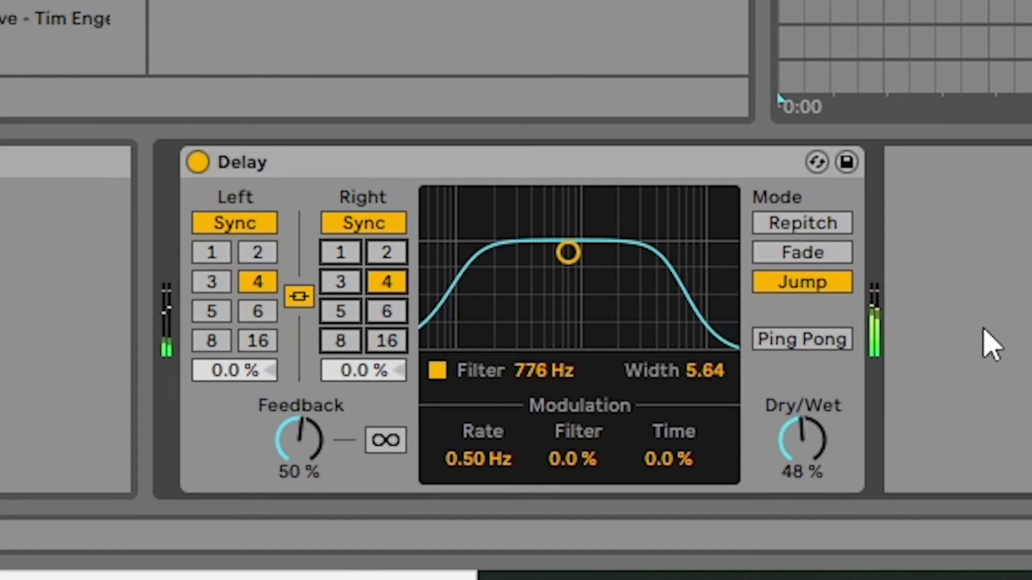
# Step: Audition 20 % delay time offsets on both channels and about -33 % on the left, then reset both offsets to 0 %
pyautogui.click(248, 376)
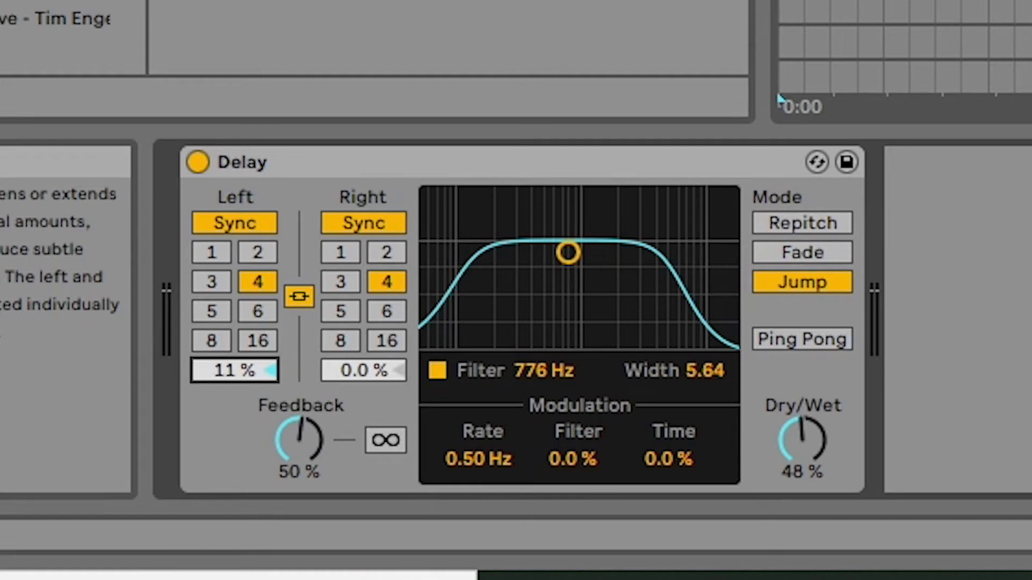
pyautogui.click(349, 375)
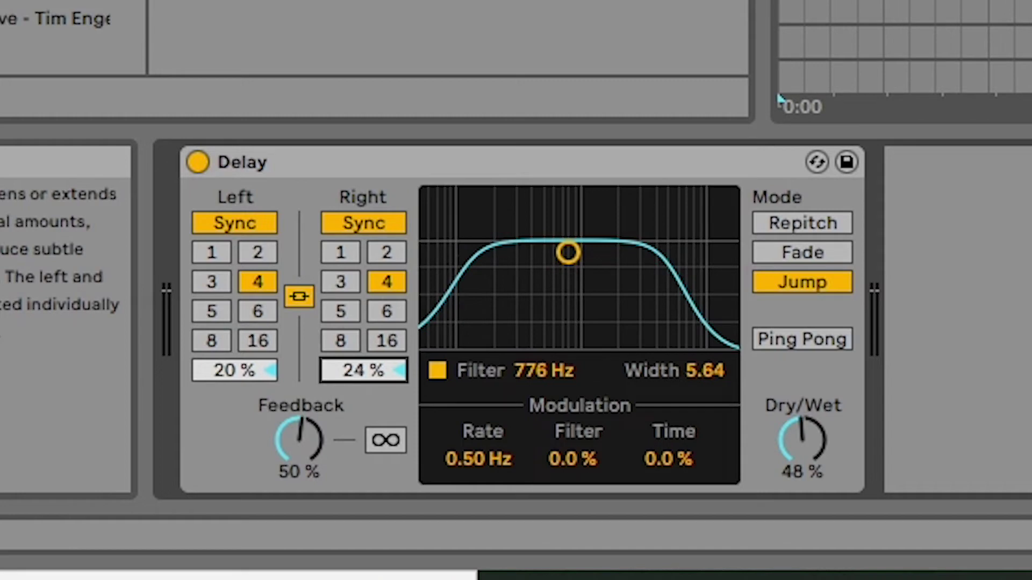
pyautogui.press('space')
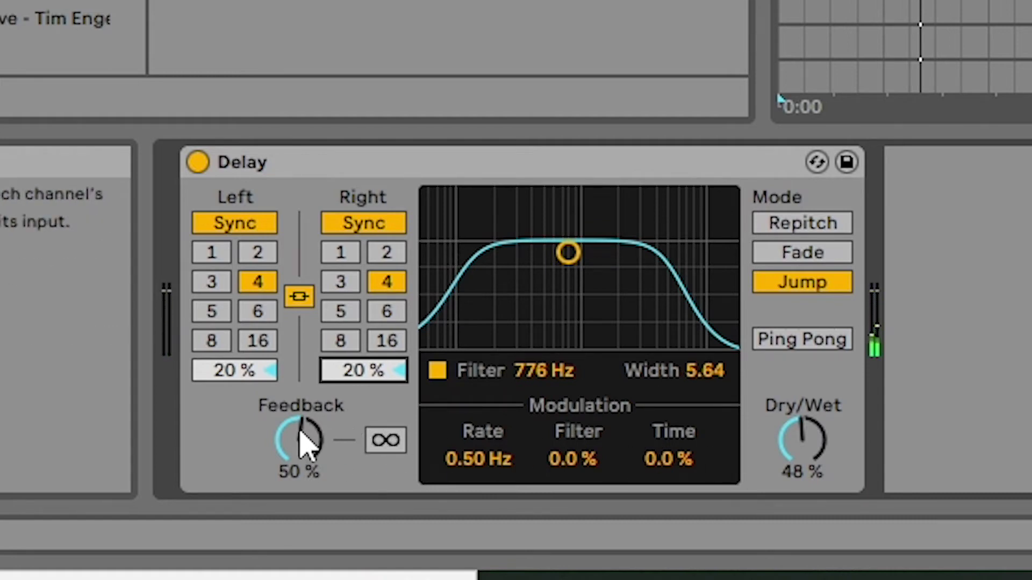
pyautogui.moveTo(258, 370); pyautogui.dragTo(258, 397)
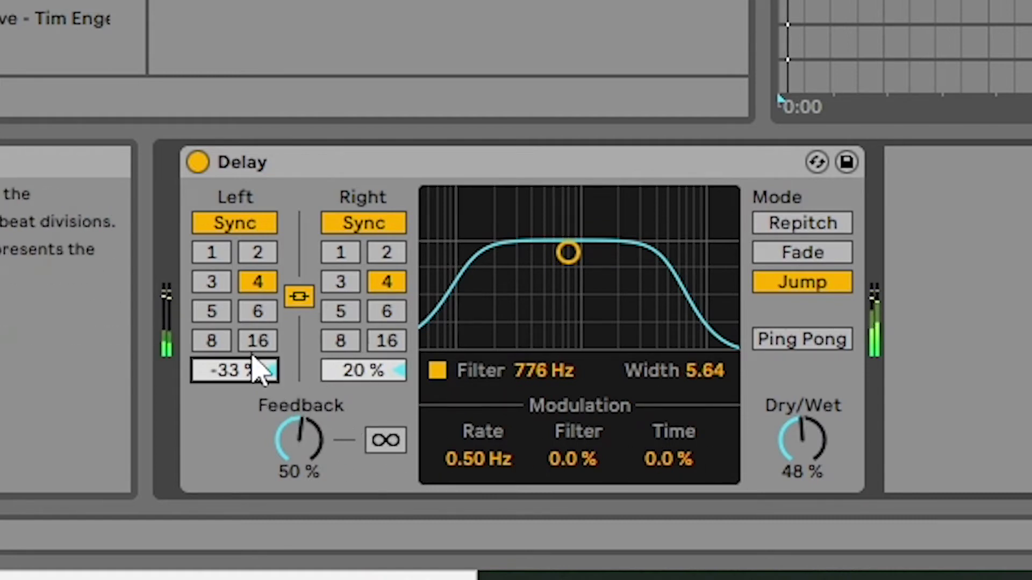
pyautogui.write('0')
pyautogui.click(328, 376)
pyautogui.write('0')
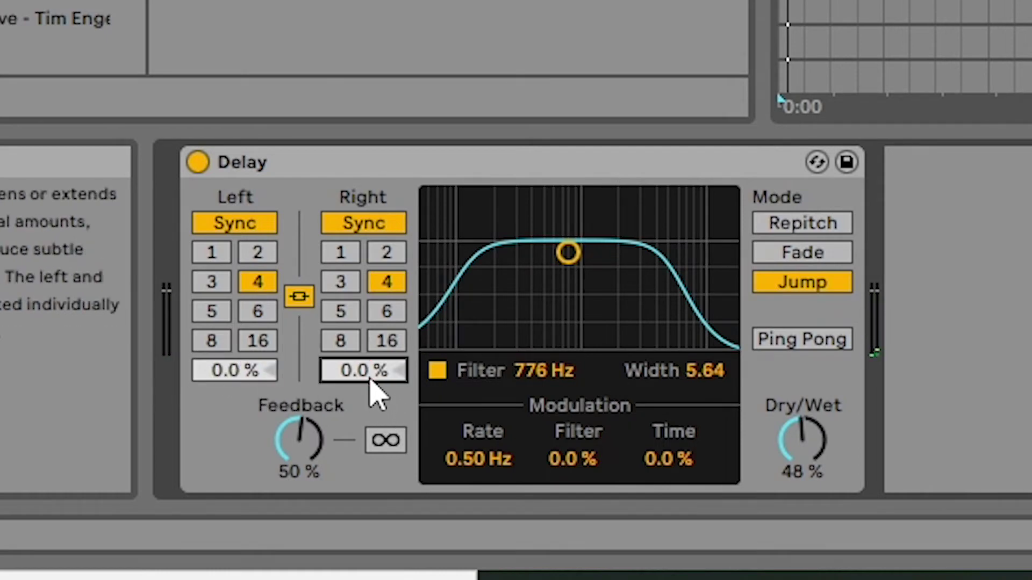
# Step: Raise the Feedback to 95 % during playback, then lower it to 0 %
pyautogui.click(301, 442)
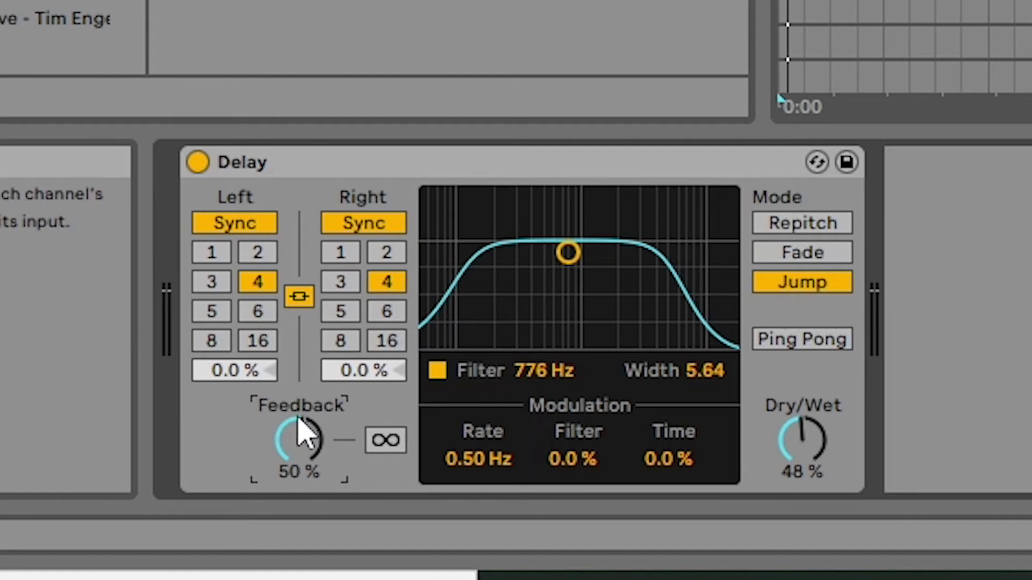
pyautogui.moveTo(298, 440); pyautogui.dragTo(299, 385)
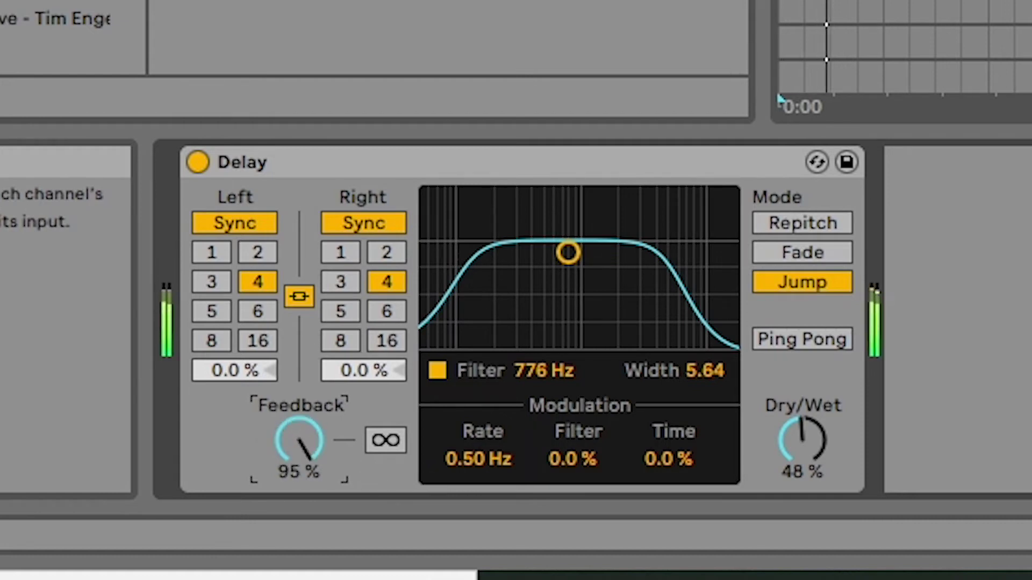
pyautogui.moveTo(299, 439); pyautogui.dragTo(299, 484)
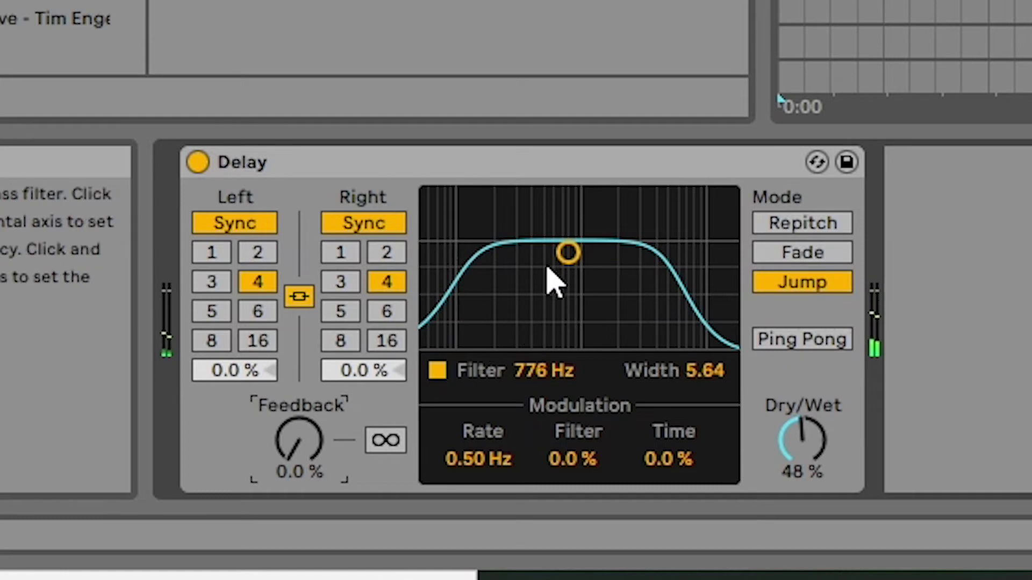
# Step: Sweep the delay's band-pass filter between 18.0 kHz and 50.0 Hz, ending at 18.0 kHz with a width of 4.08
pyautogui.moveTo(569, 252); pyautogui.dragTo(726, 282)
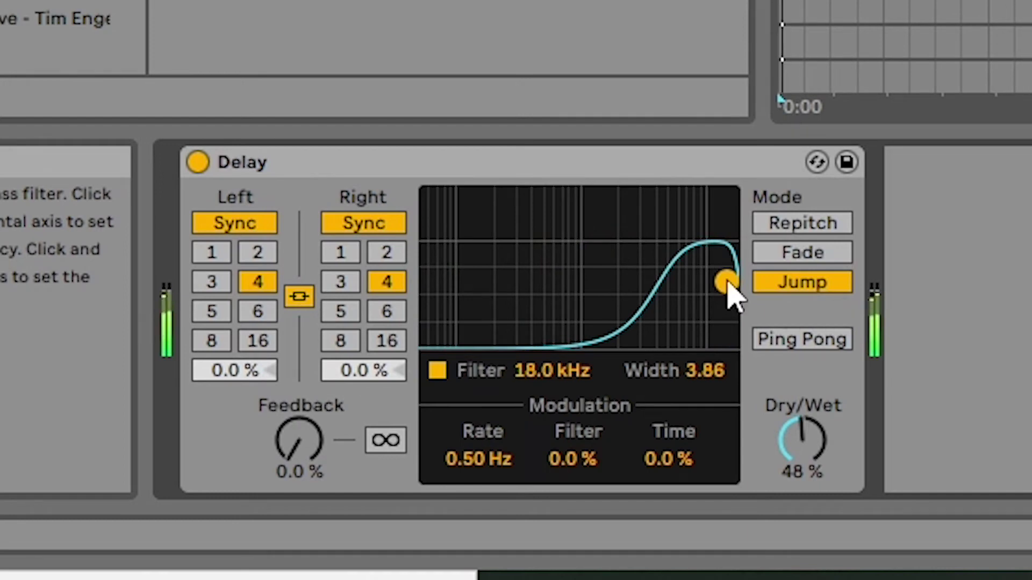
pyautogui.moveTo(725, 283); pyautogui.dragTo(727, 268)
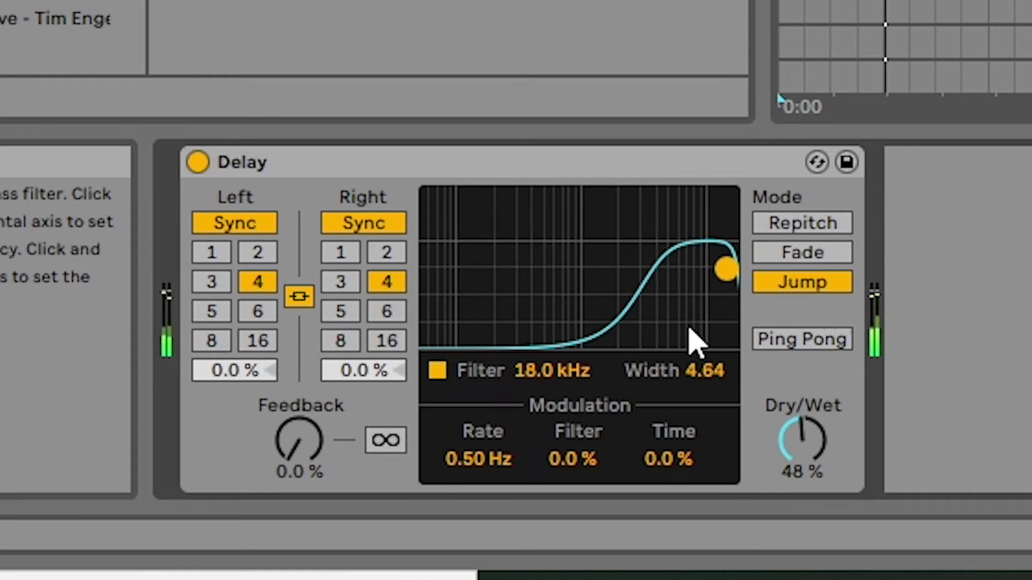
pyautogui.moveTo(726, 269); pyautogui.dragTo(430, 281)
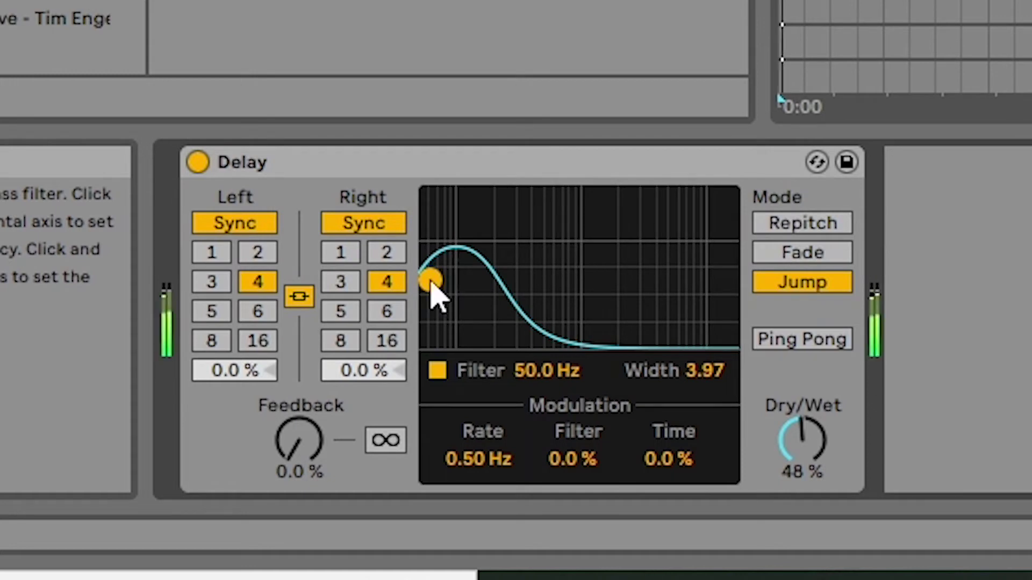
pyautogui.moveTo(432, 284); pyautogui.dragTo(728, 278)
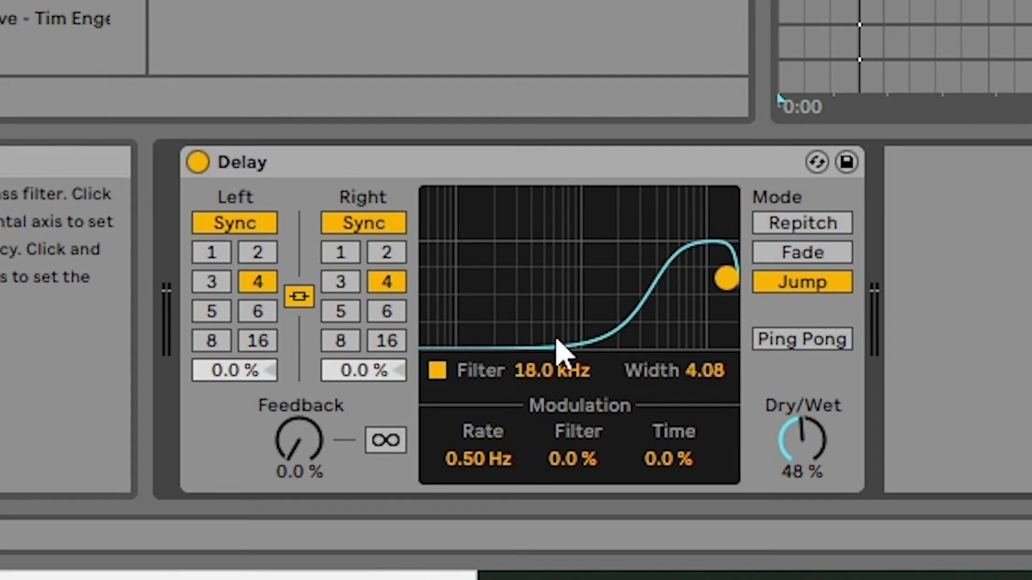
# Step: Turn on Ping Pong and play the track to audition it
pyautogui.click(825, 344)
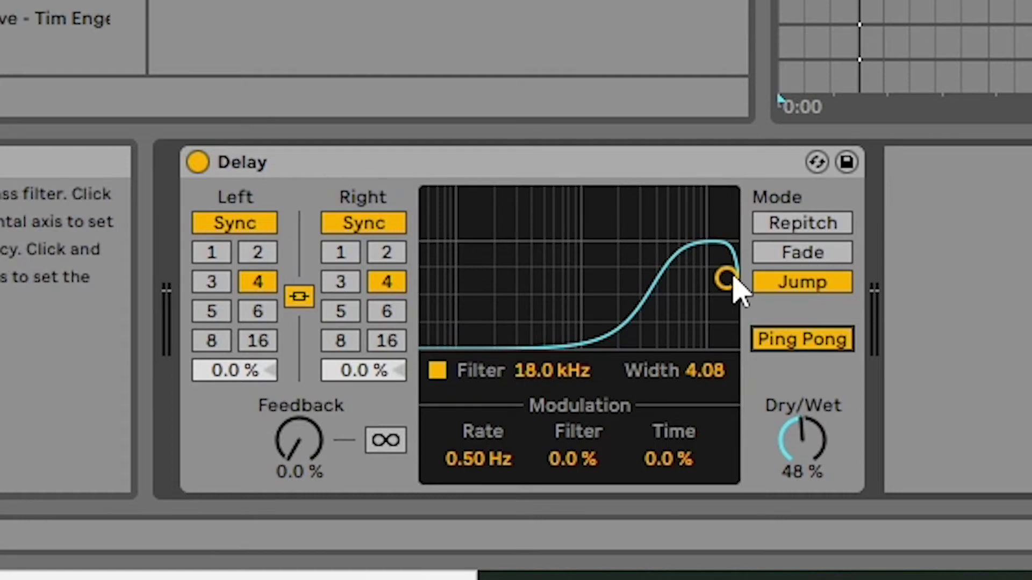
pyautogui.press('space')
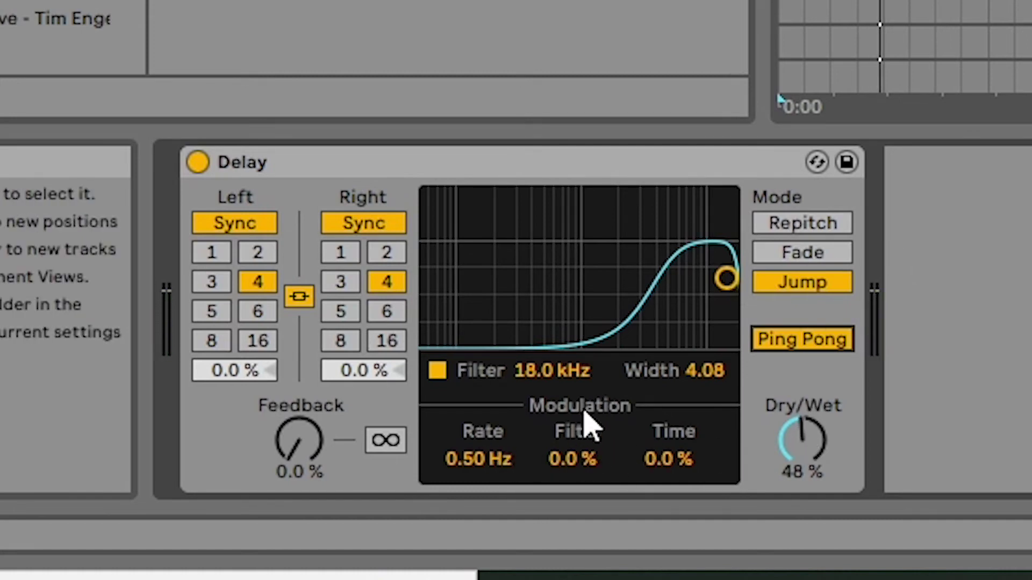
# Step: Audition filter modulation at 80 % with a 1.21 Hz rate, then raise it to 87 % and the rate to 18.4 Hz
pyautogui.click(479, 459)
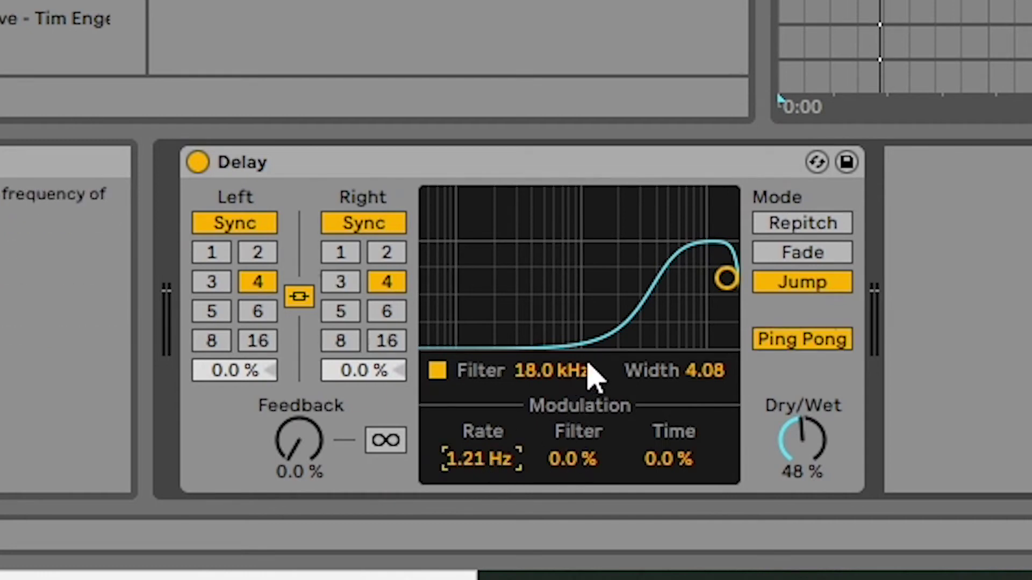
pyautogui.moveTo(573, 460); pyautogui.dragTo(572, 447)
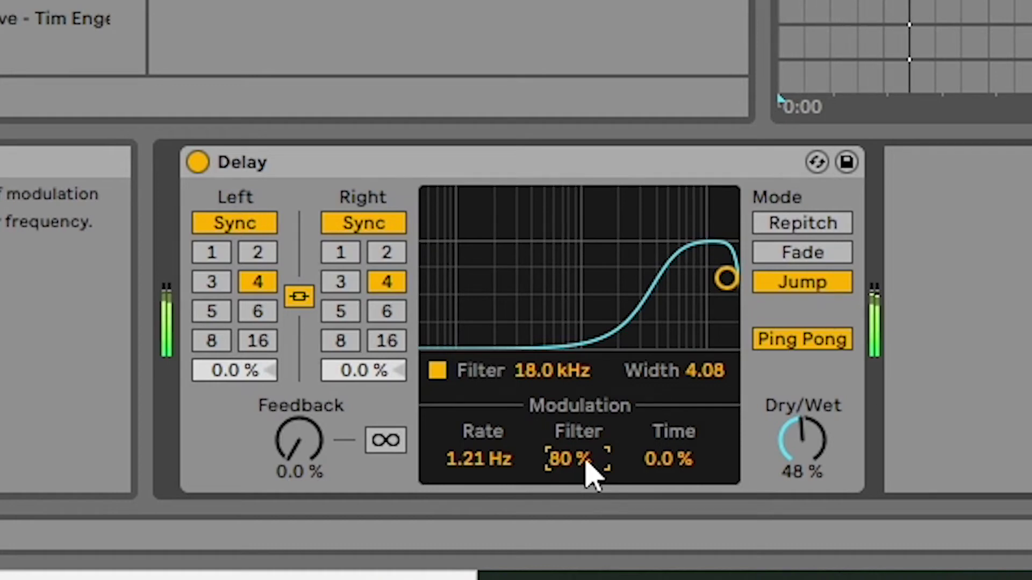
pyautogui.moveTo(587, 463); pyautogui.dragTo(587, 454)
pyautogui.moveTo(491, 466); pyautogui.dragTo(491, 430)
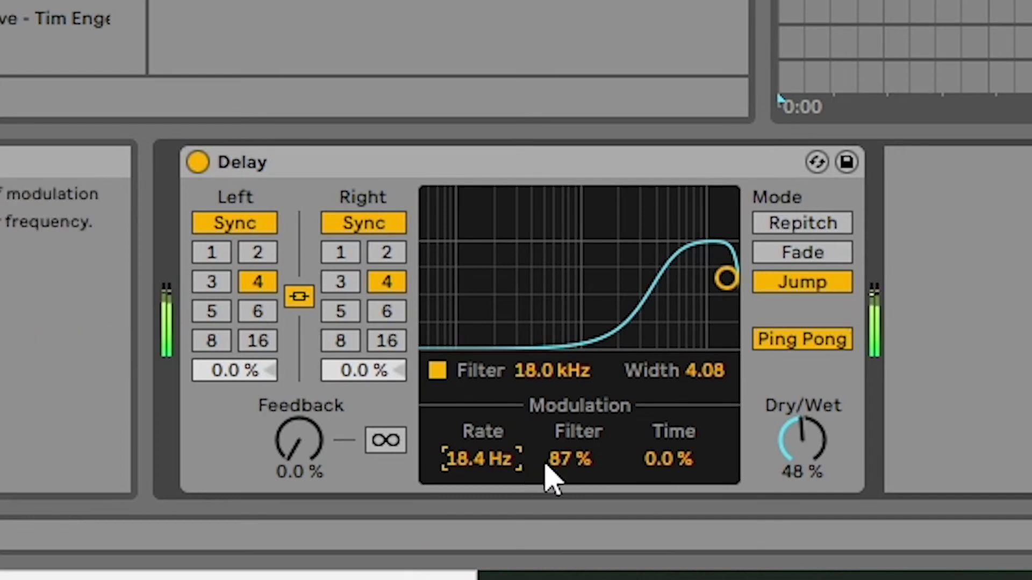
# Step: Narrow the band-pass filter to 2.32 kHz with a width of 0.72 and raise the filter modulation to 100 %
pyautogui.moveTo(726, 278); pyautogui.dragTo(621, 283)
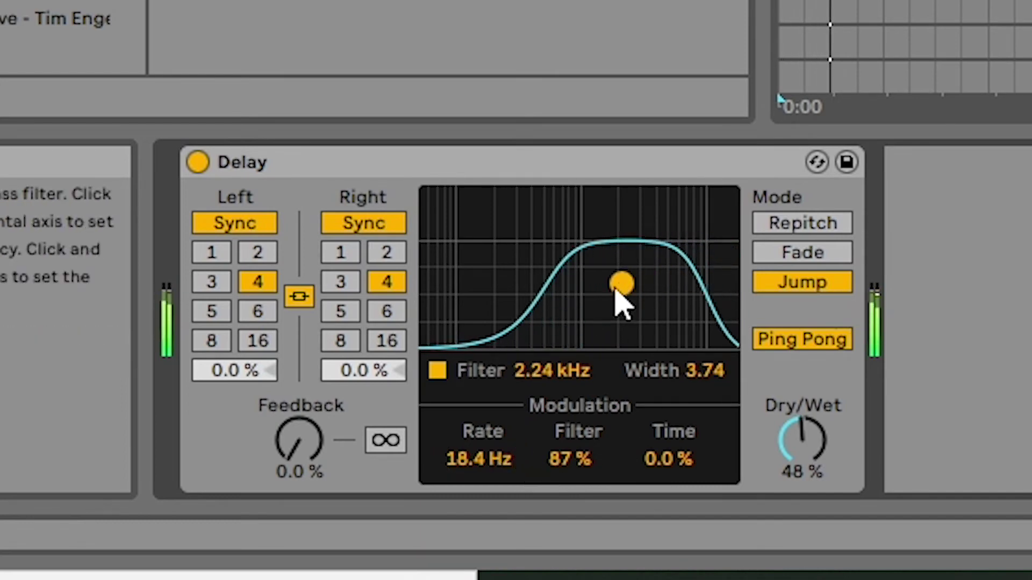
pyautogui.moveTo(617, 292); pyautogui.dragTo(622, 331)
pyautogui.moveTo(570, 459); pyautogui.dragTo(569, 430)
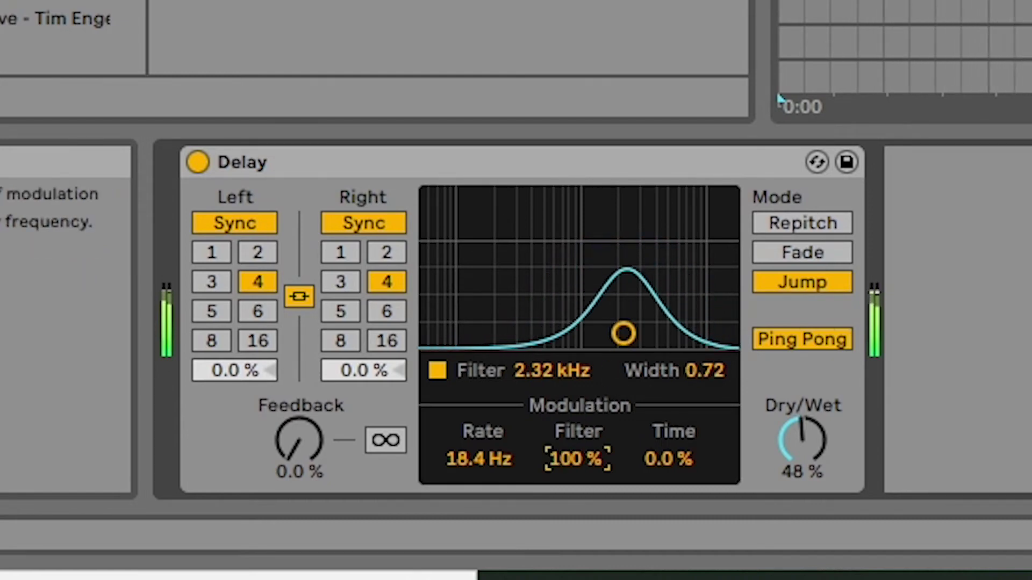
# Step: Audition modulation rates of 40.0 Hz and 0.15 Hz, ending at 7.92 Hz
pyautogui.moveTo(478, 459); pyautogui.dragTo(478, 424)
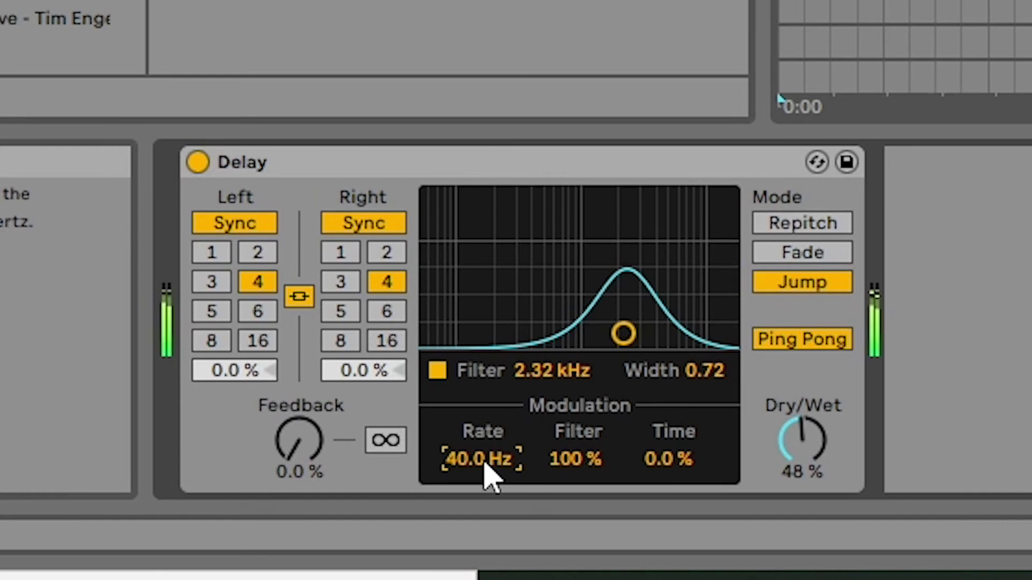
pyautogui.moveTo(490, 476); pyautogui.dragTo(490, 537)
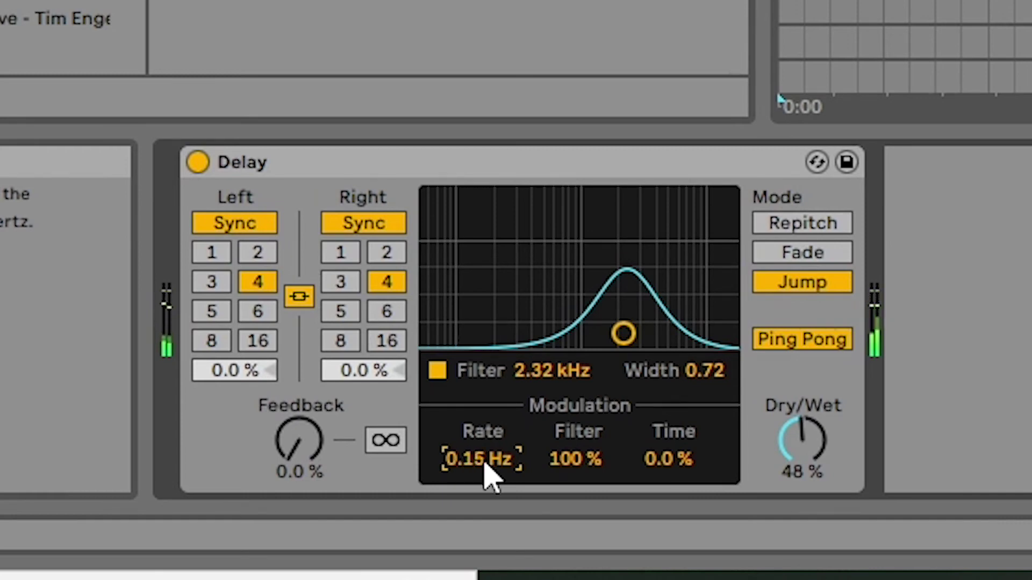
pyautogui.moveTo(488, 474); pyautogui.dragTo(489, 441)
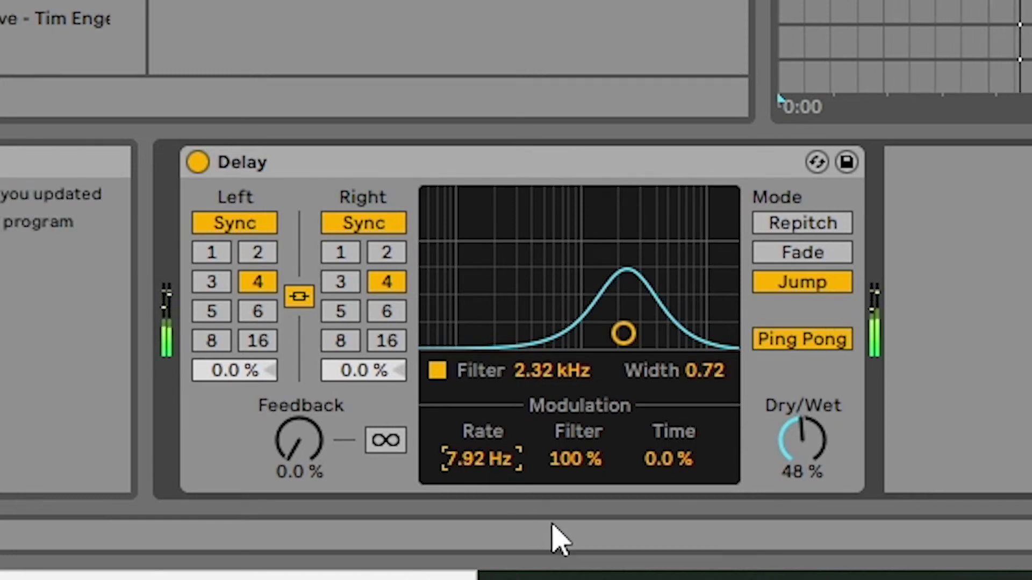
# Step: Switch the modulation from filter to time, with Filter at 0 %, Time at 75 % and the rate at 9.01 Hz
pyautogui.moveTo(575, 460); pyautogui.dragTo(575, 484)
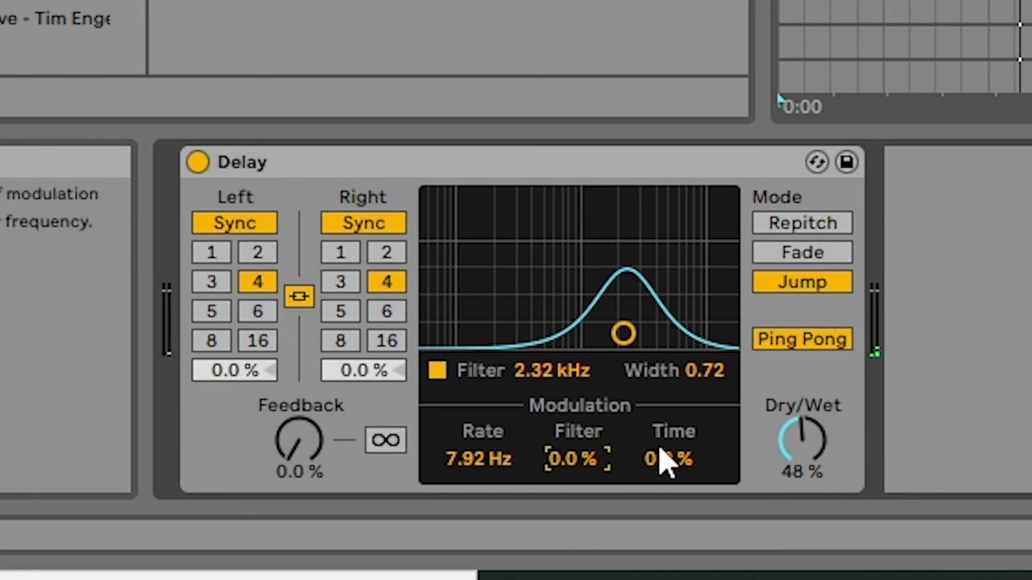
pyautogui.moveTo(666, 461); pyautogui.dragTo(666, 418)
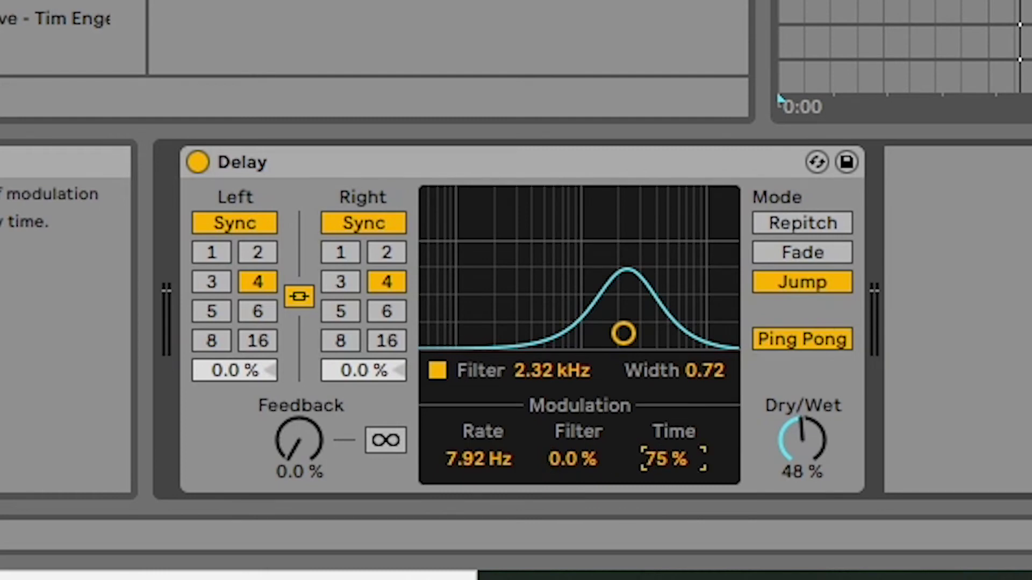
pyautogui.moveTo(473, 461)
pyautogui.mouseDown()
pyautogui.moveTo(473, 478)
pyautogui.moveTo(473, 441)
pyautogui.mouseUp()
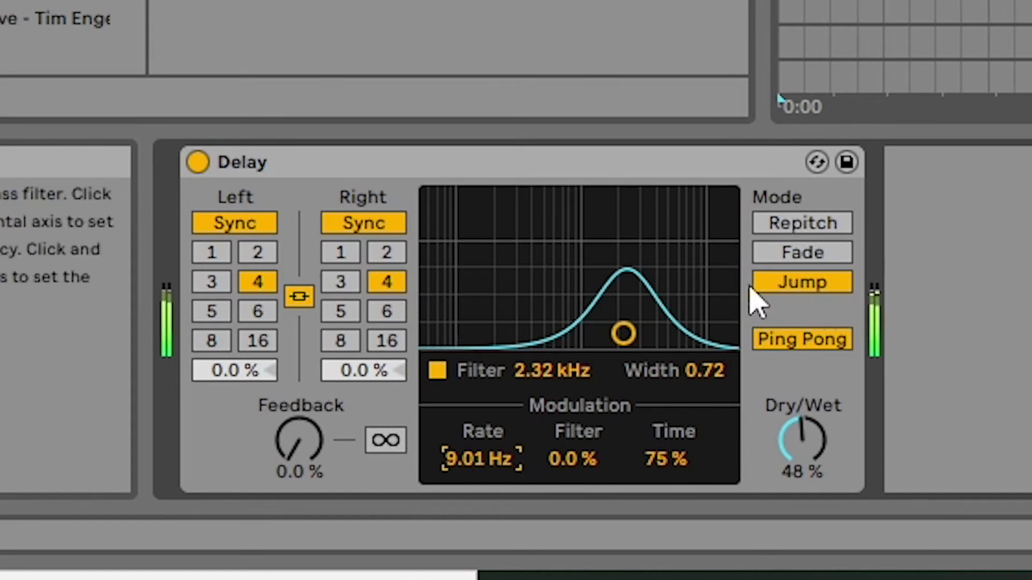
# Step: Change the delay mode to Repitch and set the modulation rate to 6.11 Hz and time modulation to 77 %
pyautogui.click(787, 226)
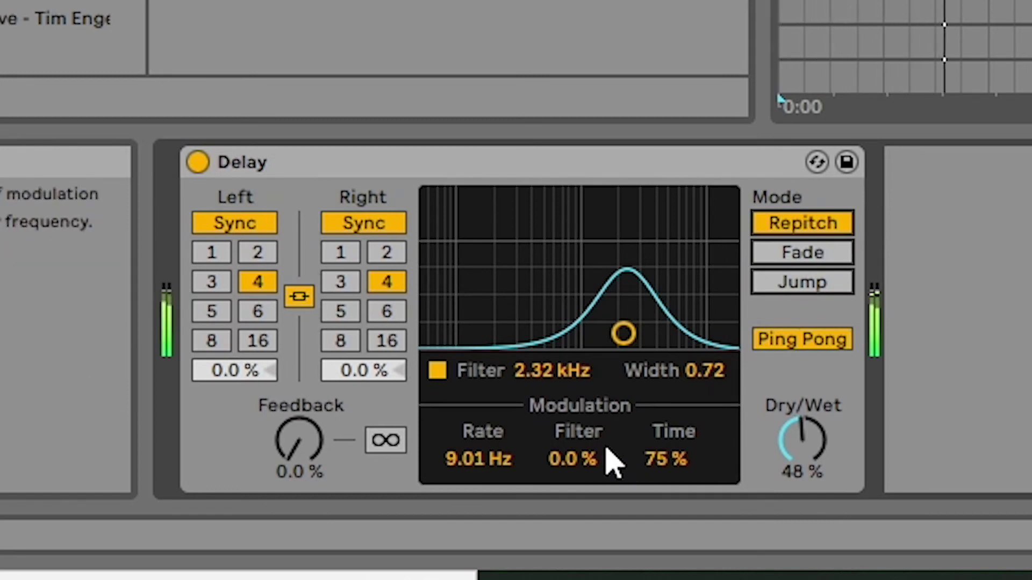
pyautogui.moveTo(490, 457); pyautogui.dragTo(491, 476)
pyautogui.moveTo(665, 459); pyautogui.dragTo(665, 456)
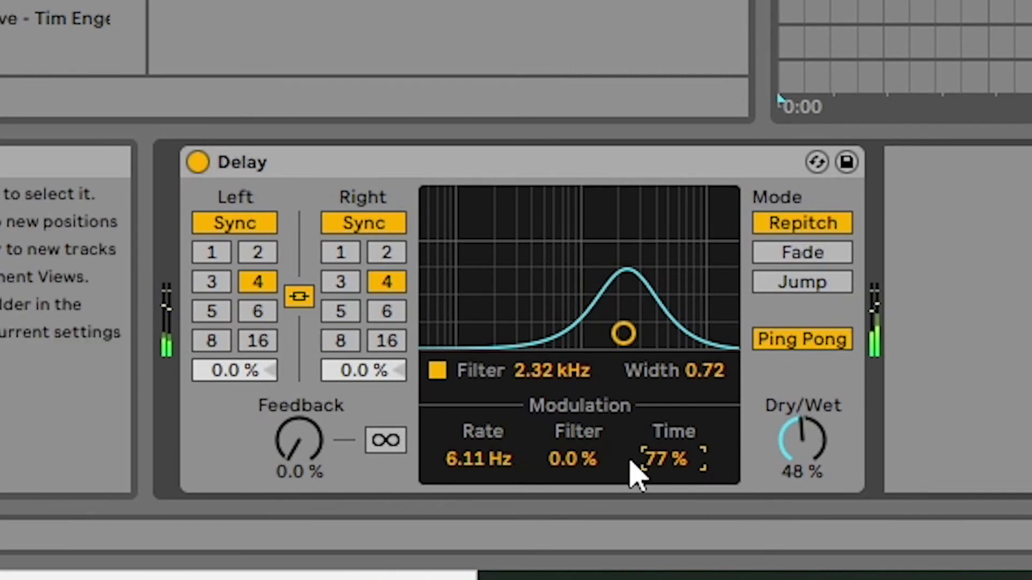
# Step: Audition filter modulation at 22 % alongside the time modulation, then return it to 0 %
pyautogui.click(572, 460)
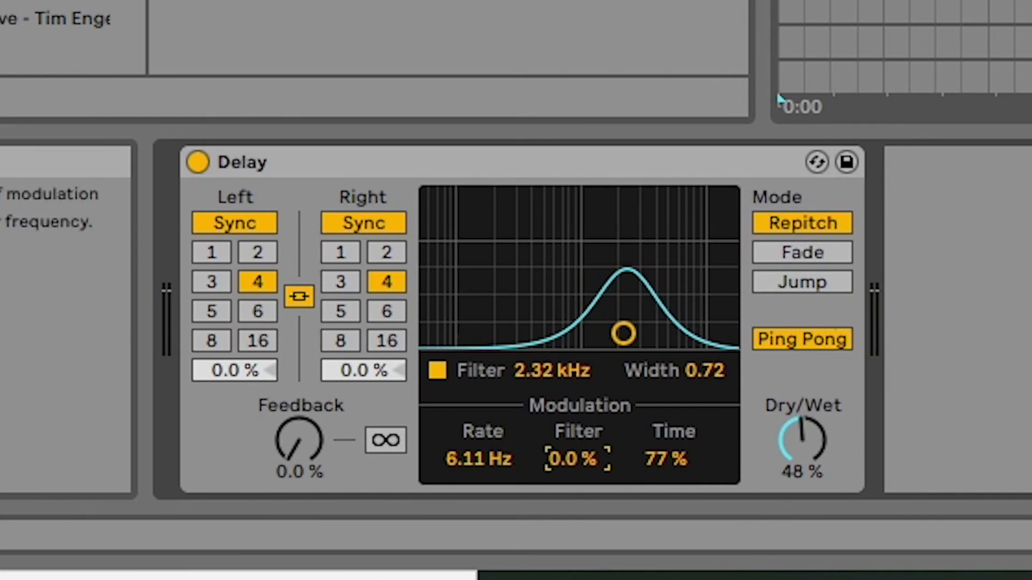
pyautogui.moveTo(572, 459); pyautogui.dragTo(576, 463)
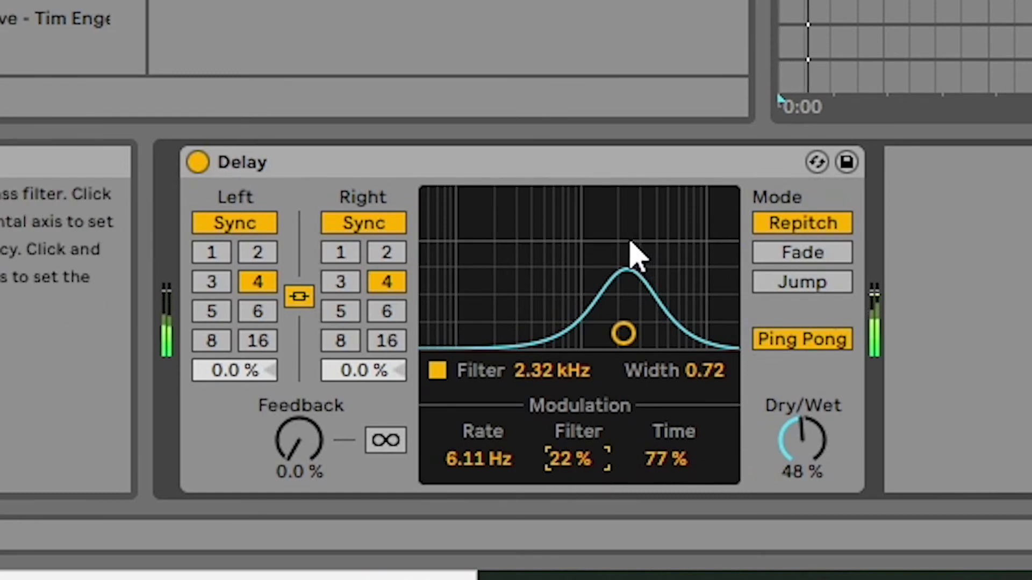
pyautogui.moveTo(627, 461); pyautogui.dragTo(582, 467)
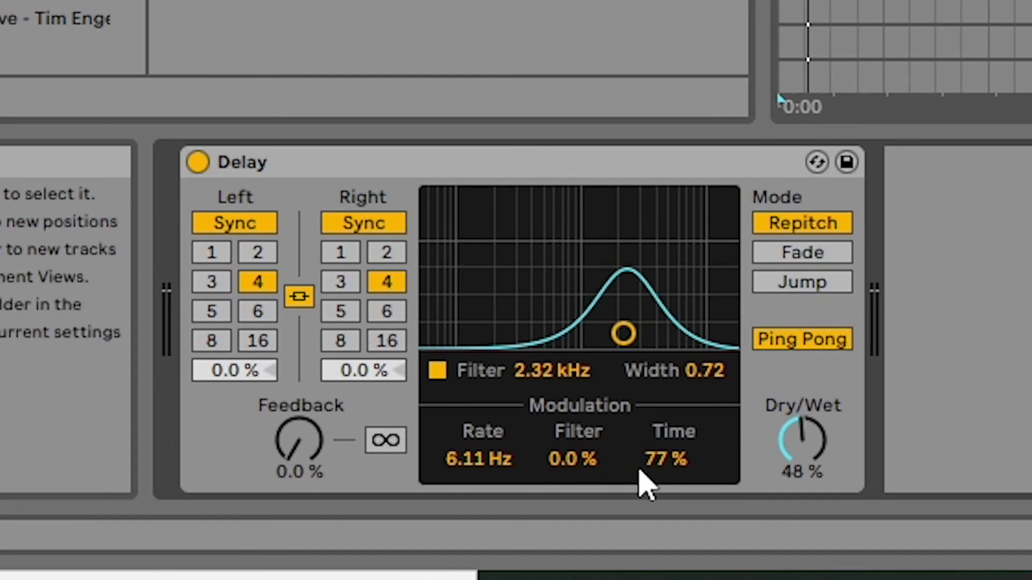
# Step: Set the time modulation to 10 %, Dry/Wet to 29 % and Feedback to 46 %
pyautogui.moveTo(656, 463)
pyautogui.mouseDown()
pyautogui.moveTo(656, 491)
pyautogui.moveTo(656, 473)
pyautogui.mouseUp()
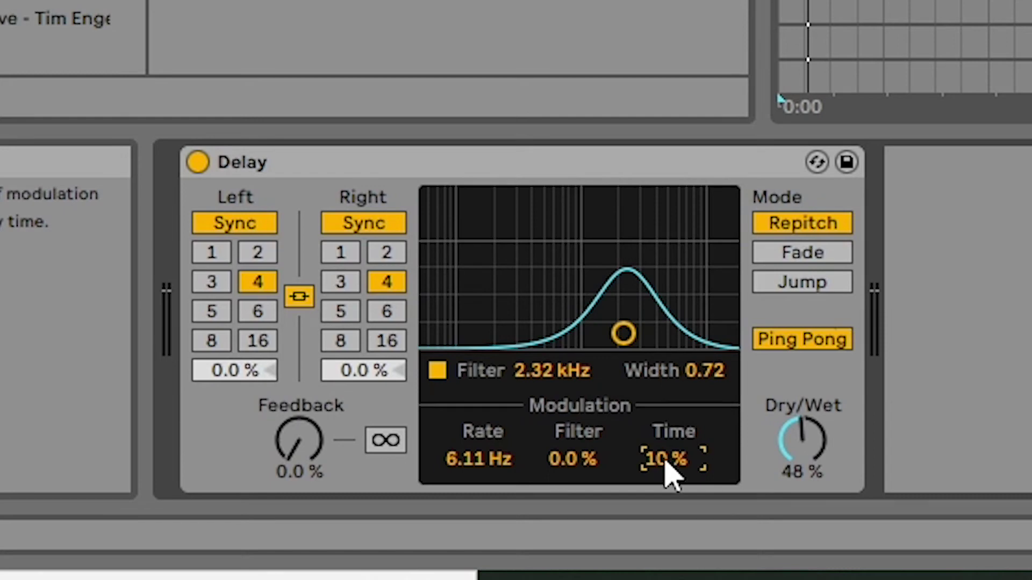
pyautogui.moveTo(802, 441); pyautogui.dragTo(802, 455)
pyautogui.moveTo(337, 440); pyautogui.dragTo(299, 433)
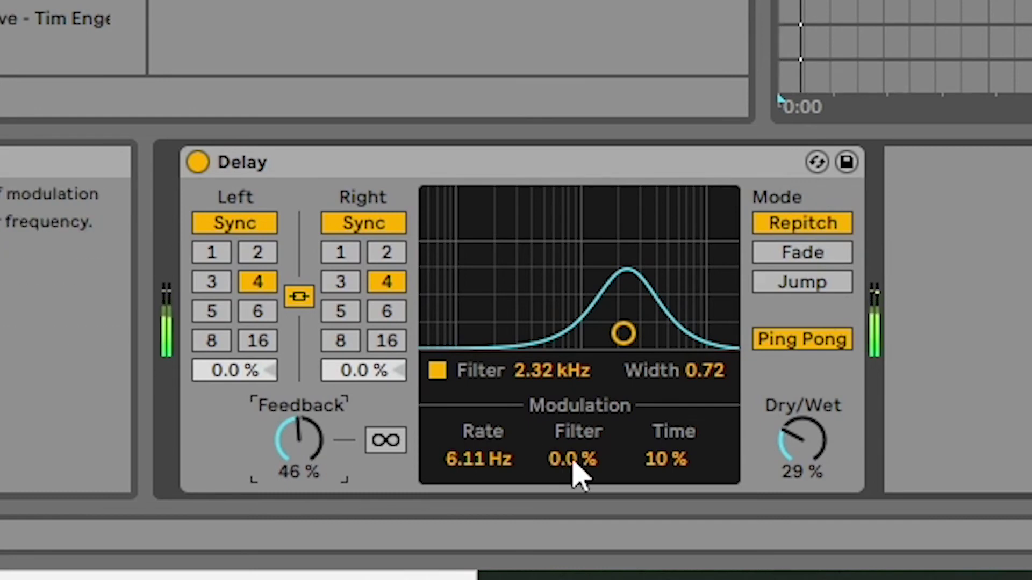
# Step: Set the filter modulation to 47 %, time modulation to 24 % and then 39 %, and the modulation rate to 2.31 Hz
pyautogui.moveTo(572, 463); pyautogui.dragTo(592, 483)
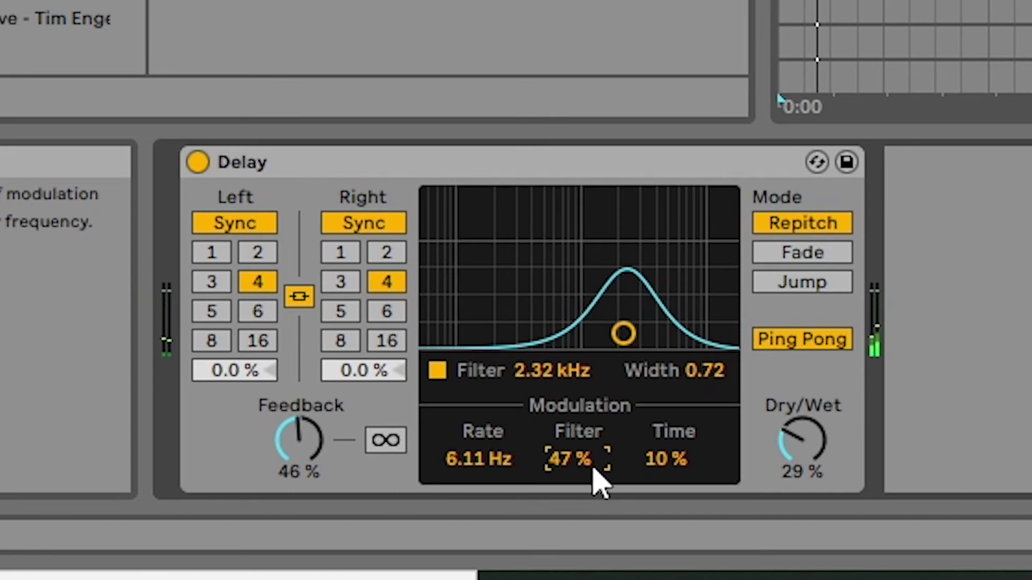
pyautogui.moveTo(651, 467)
pyautogui.mouseDown()
pyautogui.moveTo(651, 454)
pyautogui.moveTo(654, 472)
pyautogui.mouseUp()
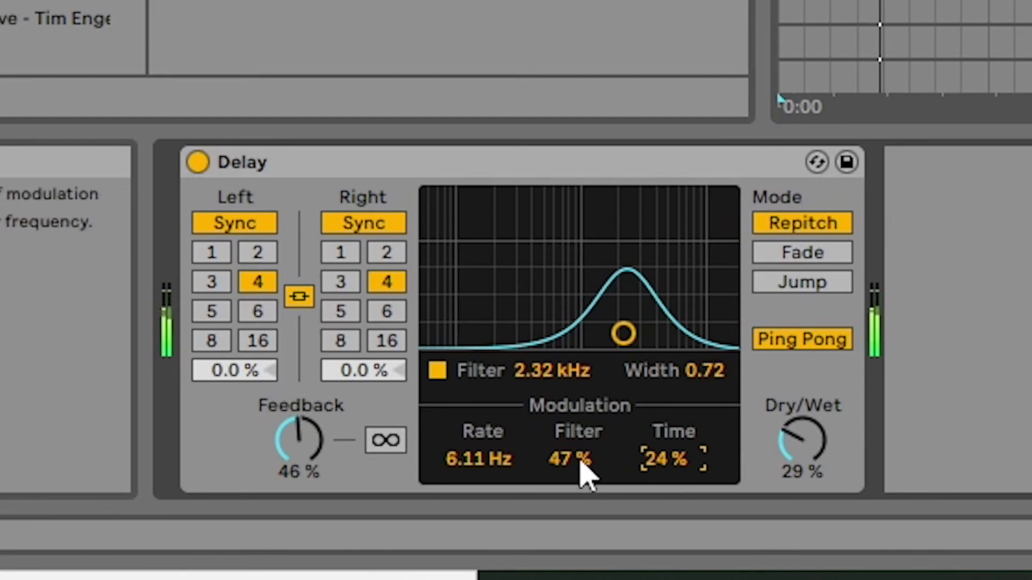
pyautogui.moveTo(666, 472); pyautogui.dragTo(666, 452)
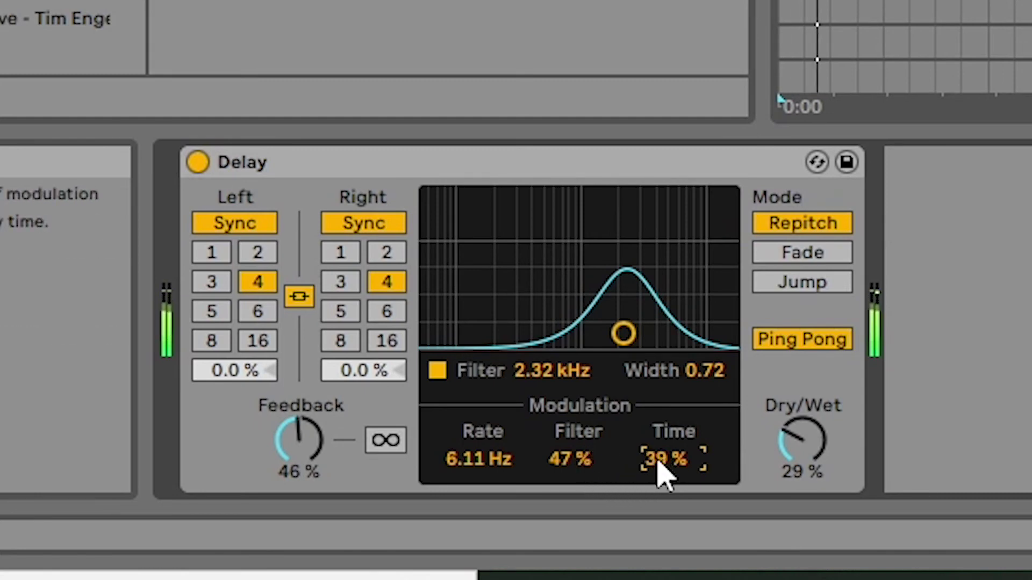
pyautogui.moveTo(475, 464); pyautogui.dragTo(490, 516)
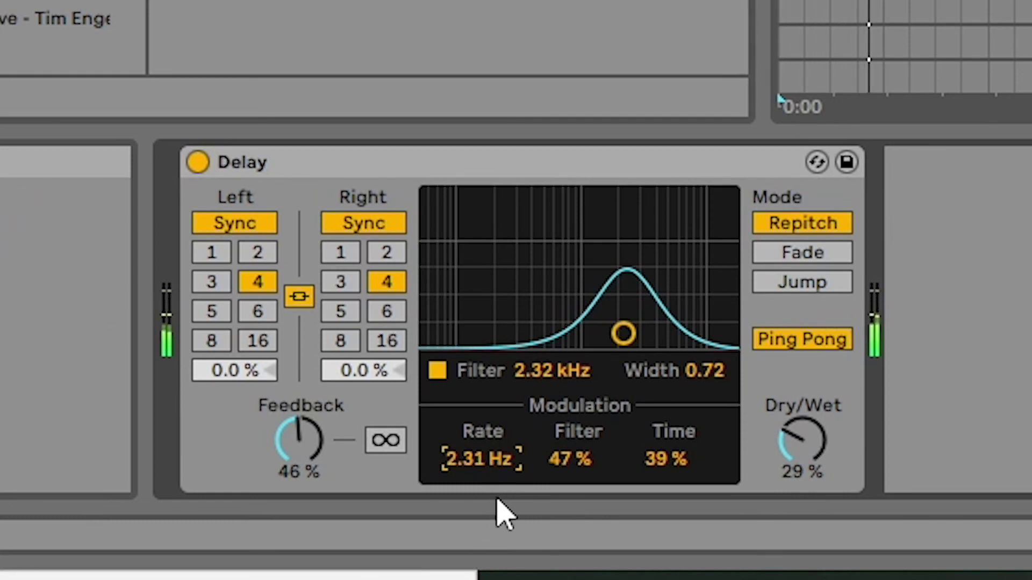
# Step: Turn on the delay's infinite Freeze to audition it, then turn it off
pyautogui.click(387, 443)
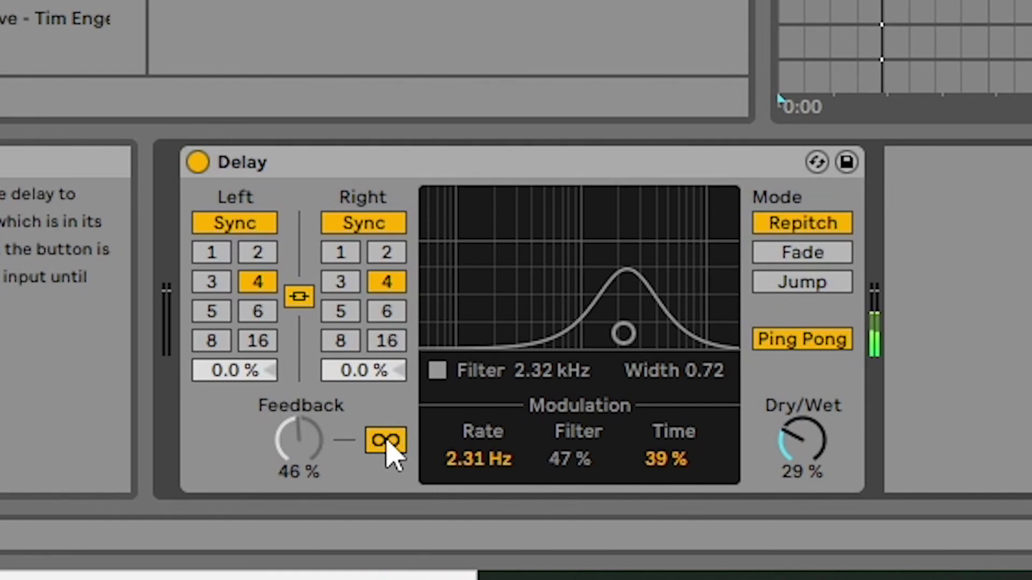
pyautogui.click(387, 443)
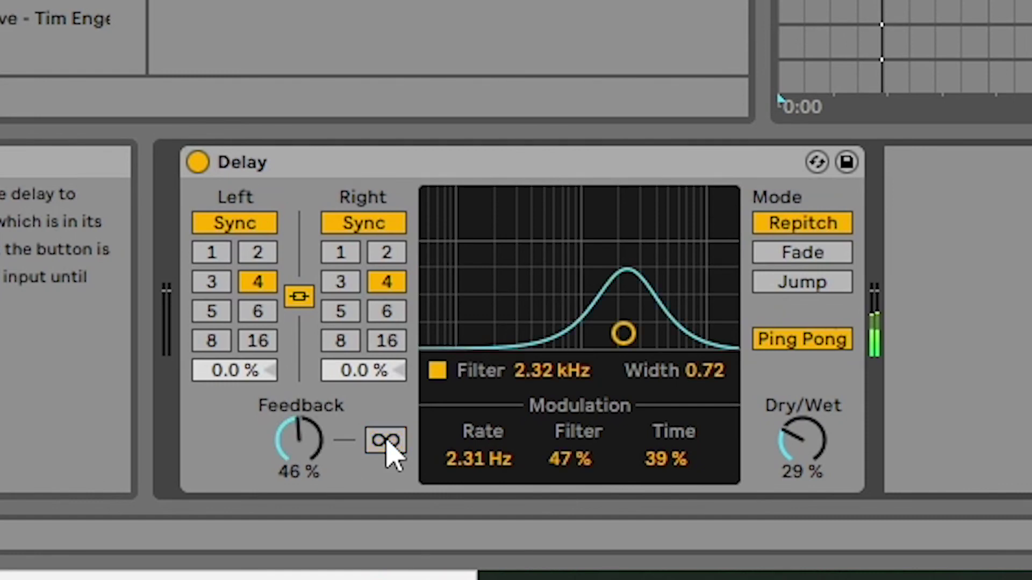